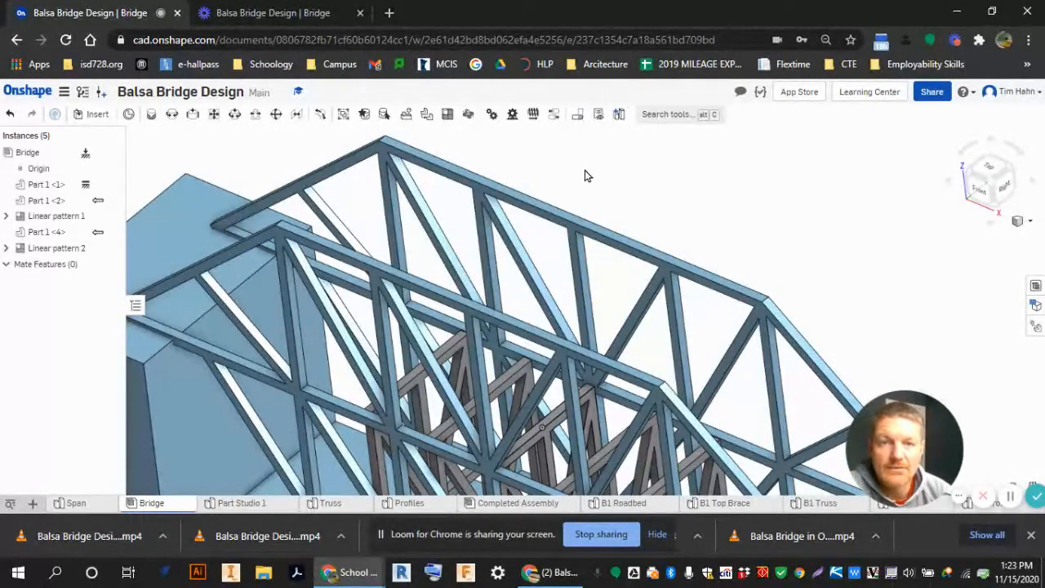
Create a new part studio in context of the Bridge assembly, using the assembly's Origin as its origin.
{"action": "left_click", "coordinate": [618, 117]}
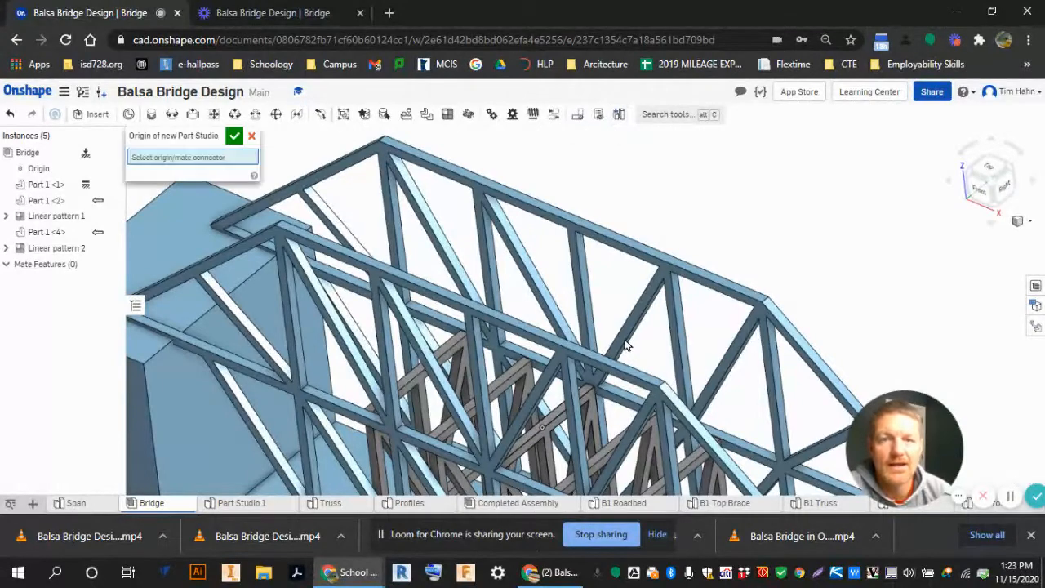
{"action": "left_click", "coordinate": [234, 137]}
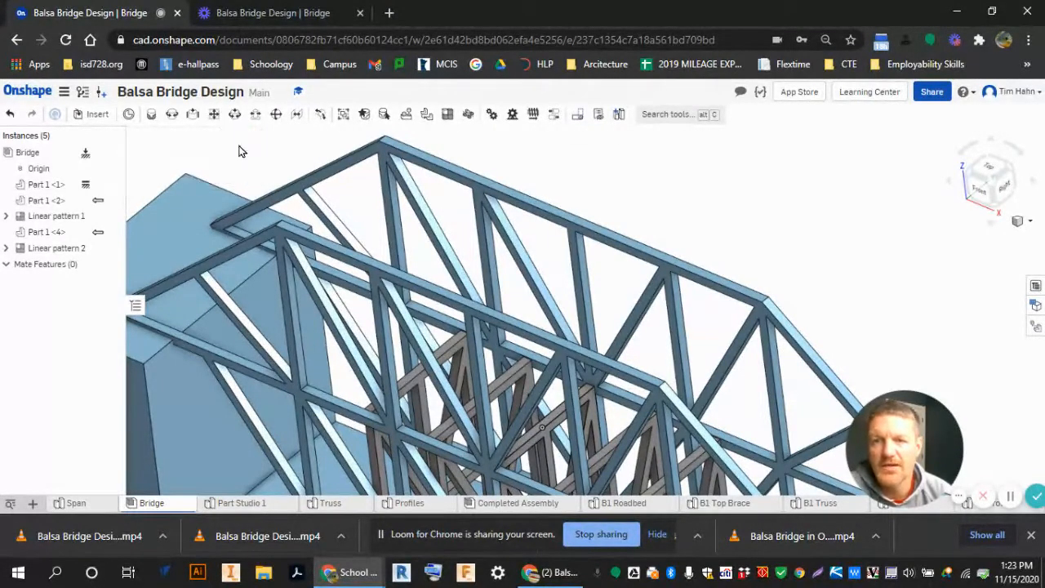
{"action": "left_click", "coordinate": [618, 115]}
{"action": "scroll", "coordinate": [562, 251], "scroll_direction": "down", "scroll_amount": 2}
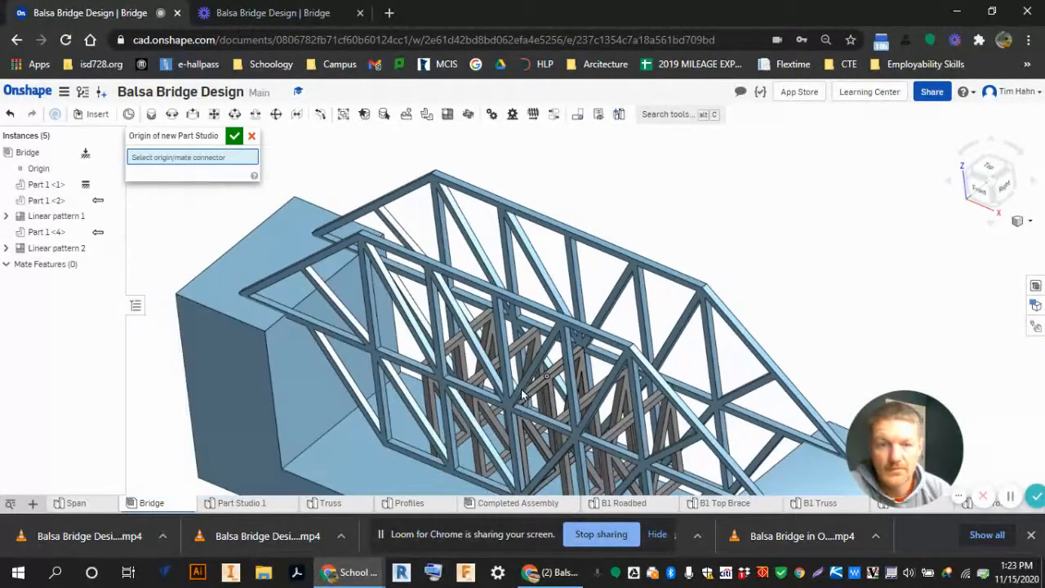
{"action": "scroll", "coordinate": [549, 381], "scroll_direction": "up", "scroll_amount": 2}
{"action": "left_click", "coordinate": [547, 379]}
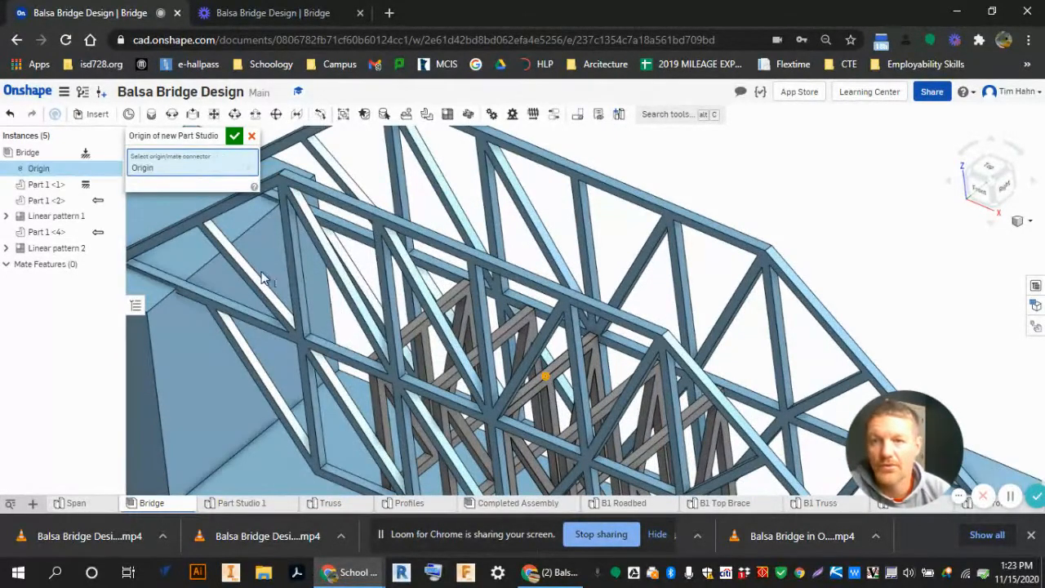
{"action": "left_click", "coordinate": [234, 136]}
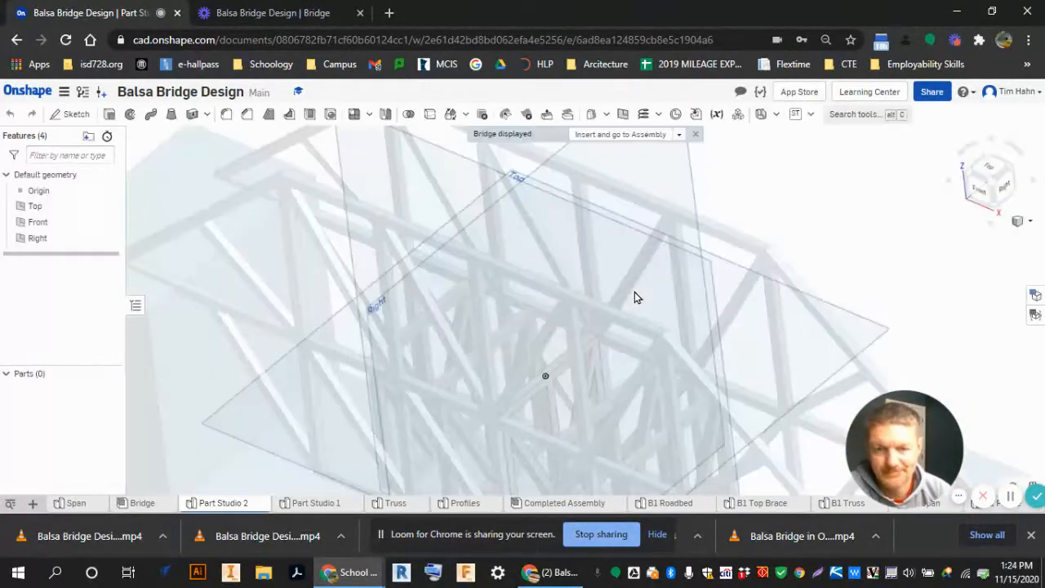
Start a sketch on the top face of the near truss's top chord.
{"action": "right_click_drag", "start_coordinate": [584, 327], "coordinate": [413, 356]}
{"action": "scroll", "coordinate": [391, 347], "scroll_direction": "up", "scroll_amount": 3}
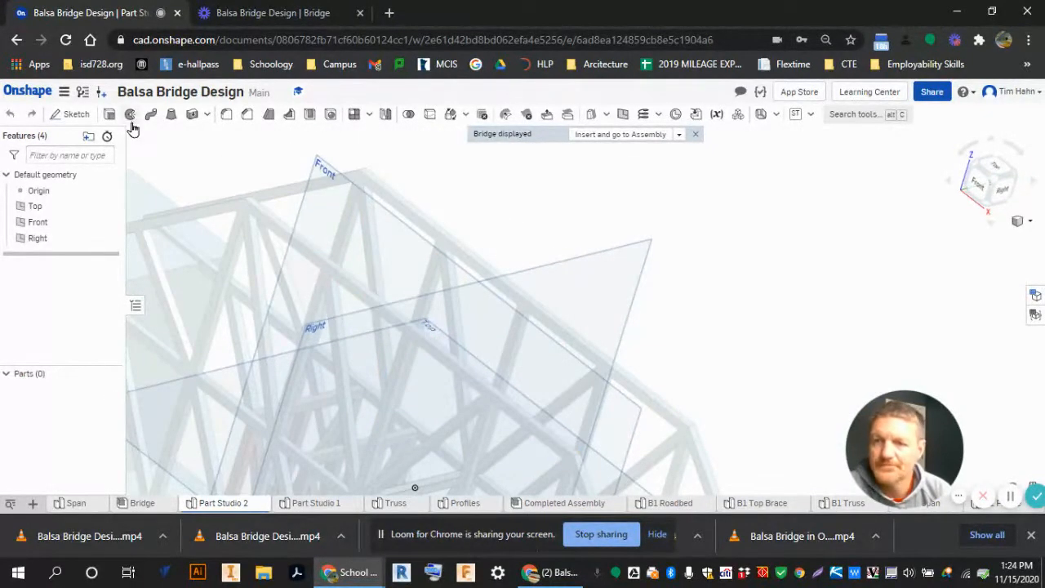
{"action": "left_click", "coordinate": [77, 113]}
{"action": "scroll", "coordinate": [308, 205], "scroll_direction": "up", "scroll_amount": 4}
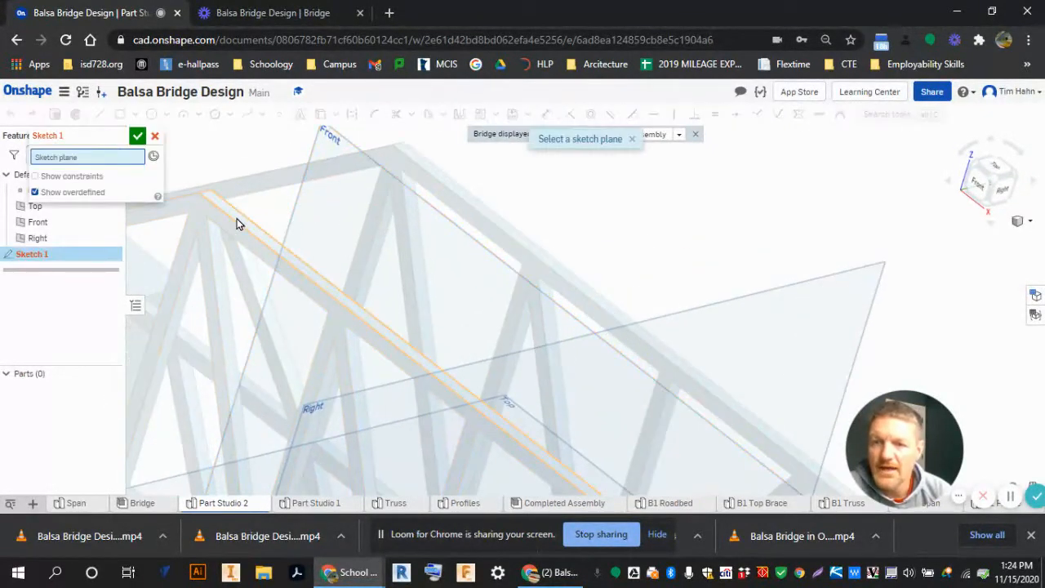
{"action": "left_click", "coordinate": [237, 222]}
{"action": "mouse_move", "coordinate": [630, 188]}
{"action": "right_mouse_down"}
{"action": "mouse_move", "coordinate": [621, 294]}
{"action": "mouse_move", "coordinate": [632, 179]}
{"action": "right_mouse_up"}
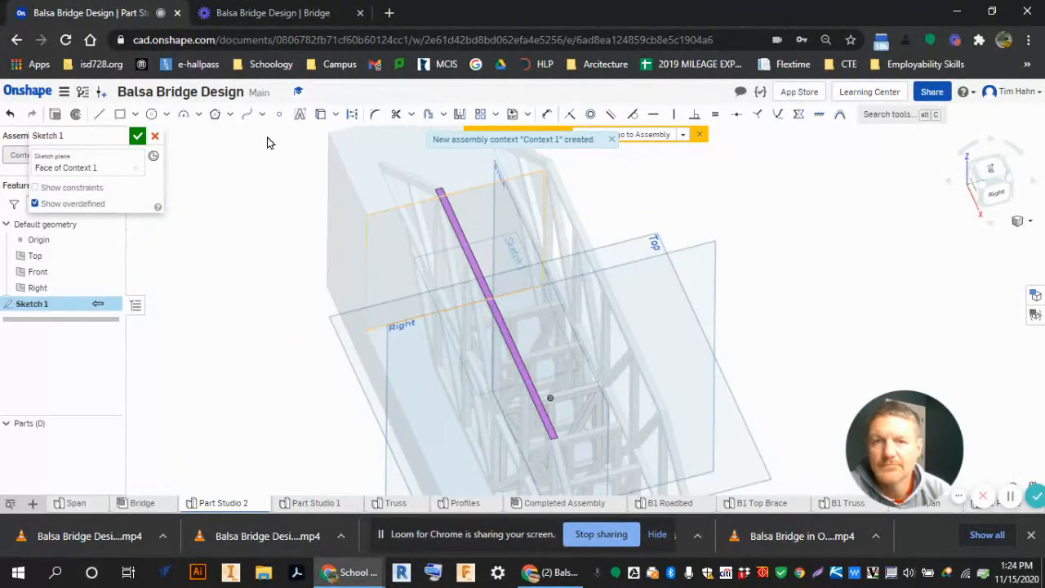
{"action": "left_click", "coordinate": [119, 113]}
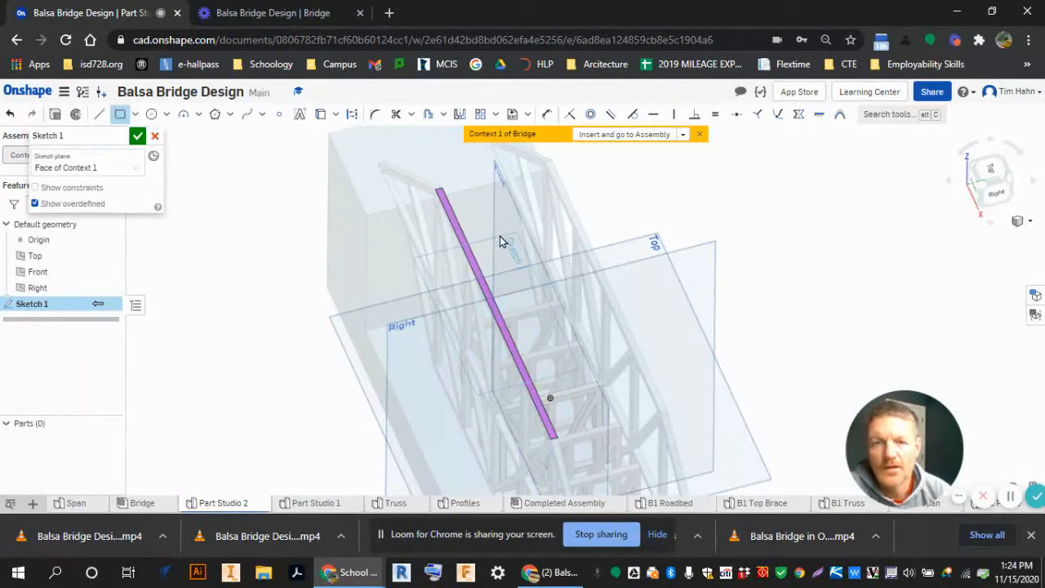
{"action": "left_click", "coordinate": [441, 190]}
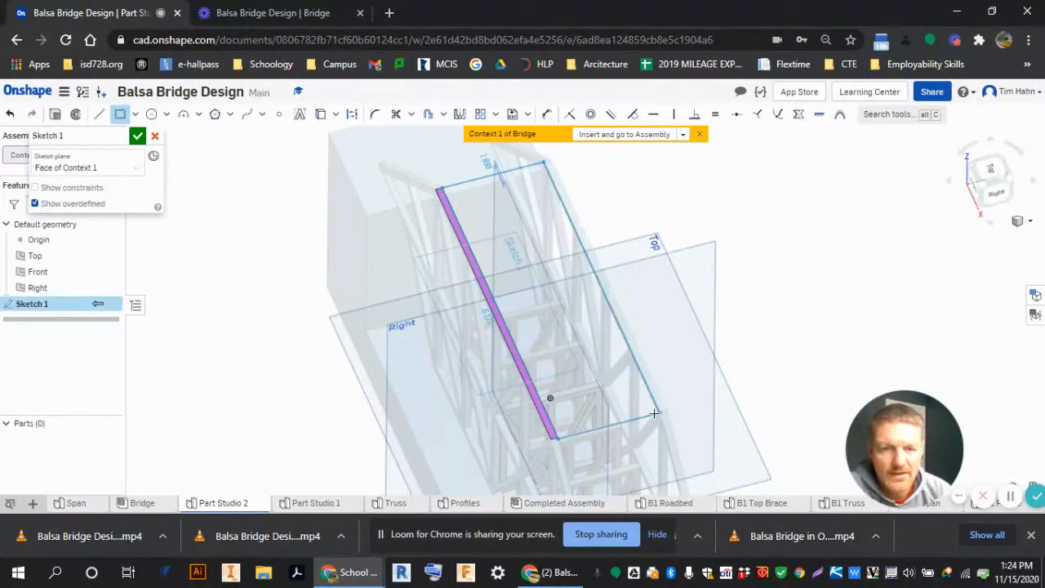
{"action": "scroll", "coordinate": [658, 415], "scroll_direction": "up", "scroll_amount": 3}
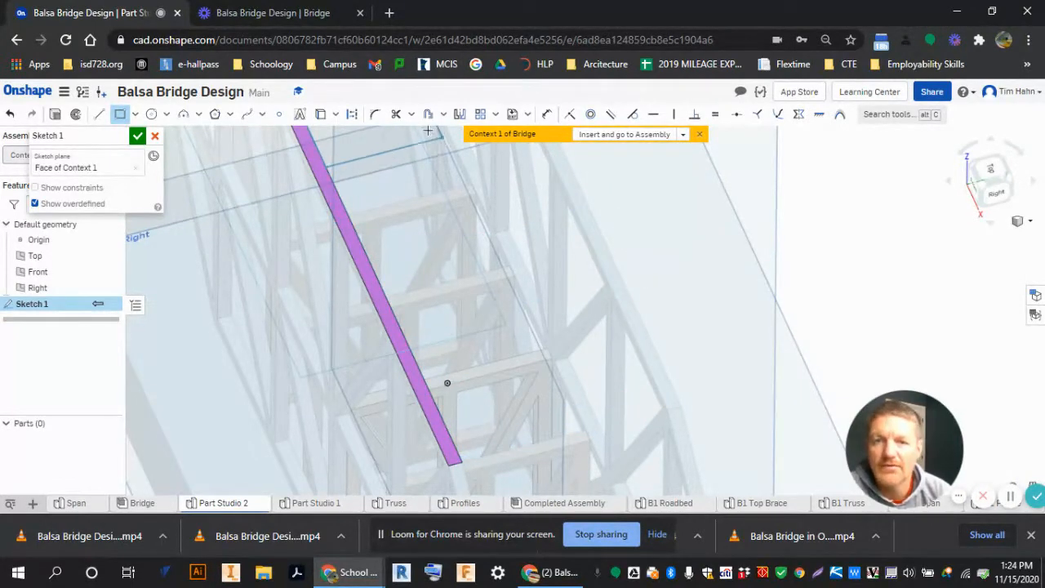
Project the top-face outlines of both trusses' top chords into the sketch with the Use tool.
{"action": "left_click", "coordinate": [320, 114]}
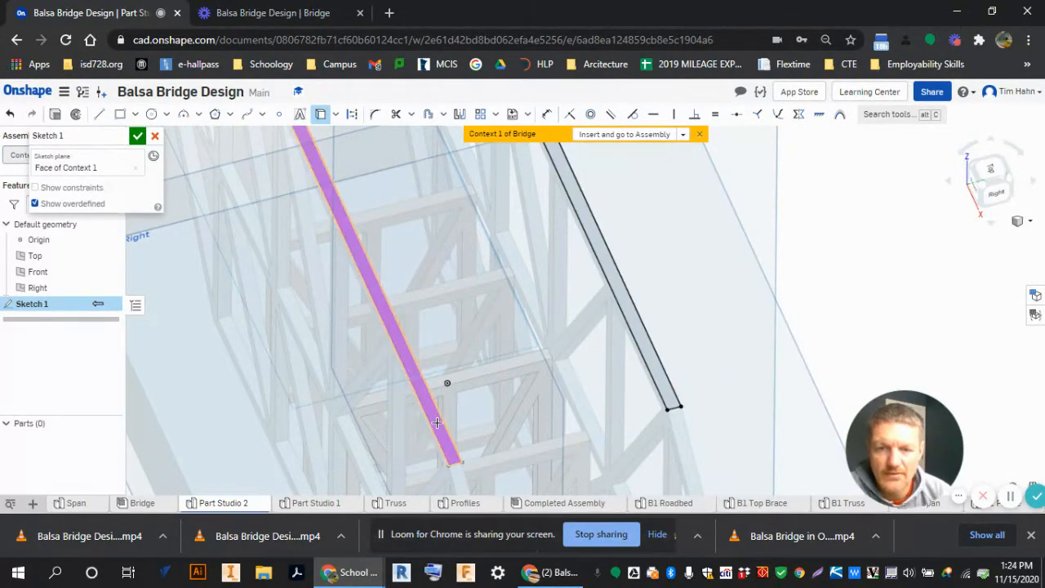
{"action": "left_click", "coordinate": [438, 420]}
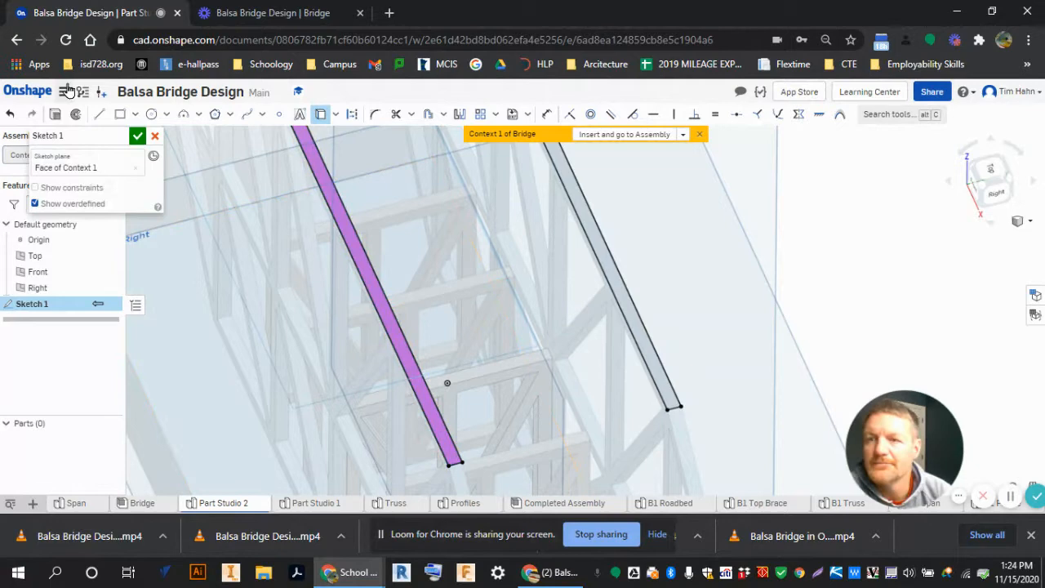
Draw a corner rectangle spanning the gap between the inner edges of the two projected top chords.
{"action": "left_click", "coordinate": [119, 114]}
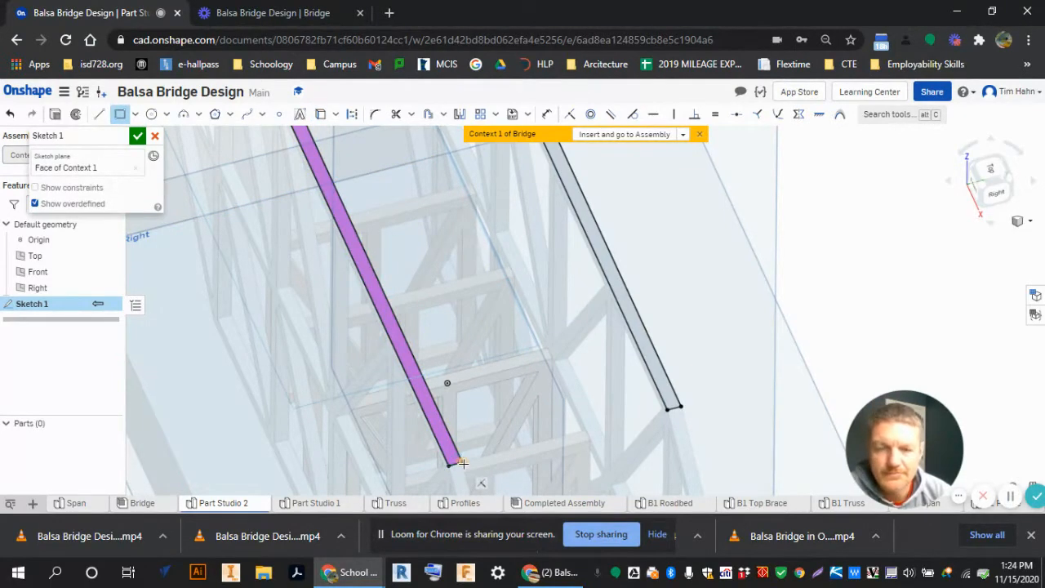
{"action": "left_click", "coordinate": [462, 463]}
{"action": "scroll", "coordinate": [462, 463], "scroll_direction": "down", "scroll_amount": 3}
{"action": "scroll", "coordinate": [448, 249], "scroll_direction": "up", "scroll_amount": 2}
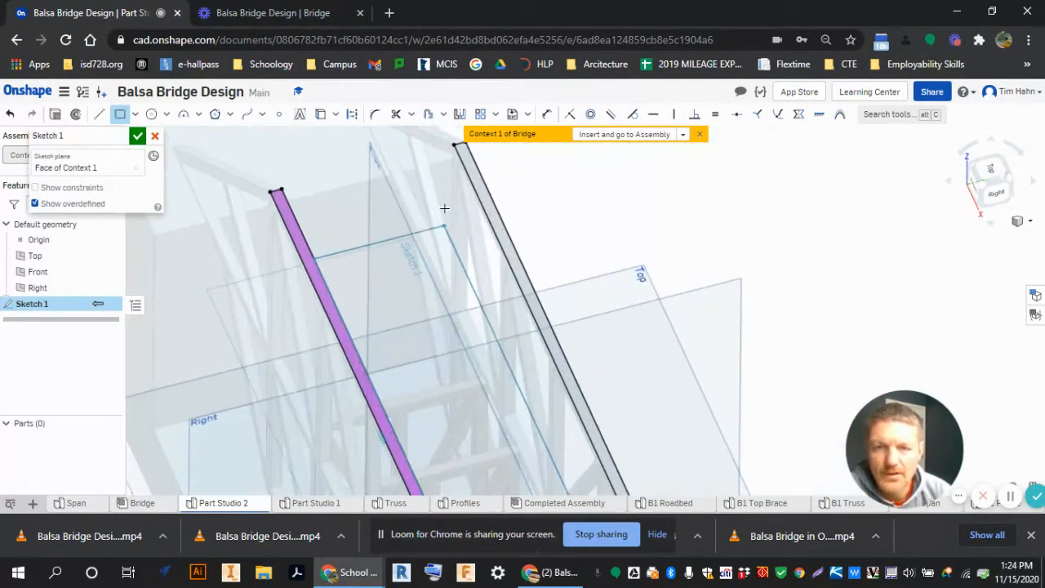
{"action": "left_click", "coordinate": [455, 145]}
{"action": "scroll", "coordinate": [250, 204], "scroll_direction": "down", "scroll_amount": 2}
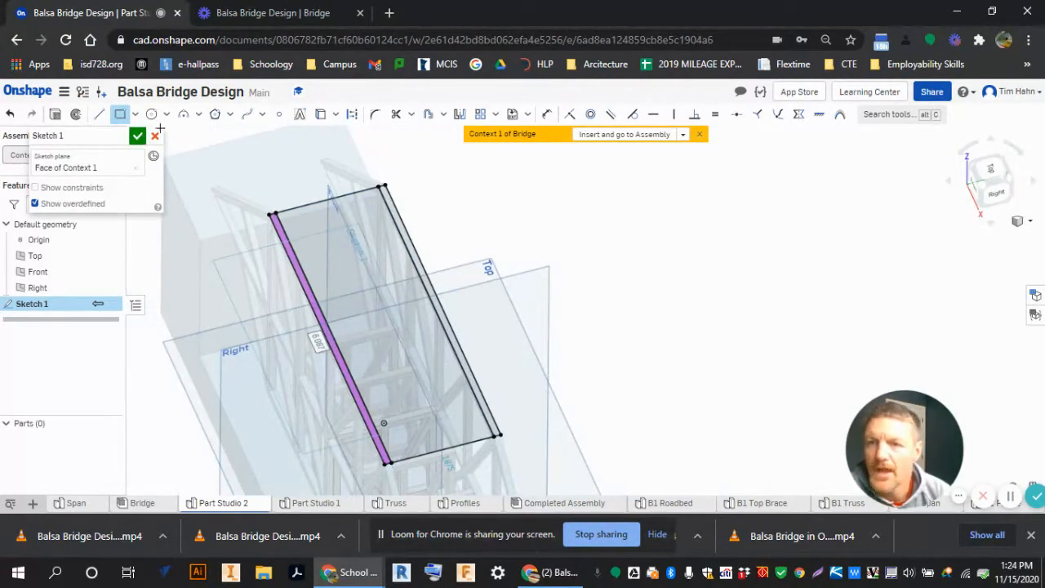
Draw a cross line between the midpoints of the two inner chord edges and crossing diagonals in the far half of the rectangle.
{"action": "left_click", "coordinate": [98, 114]}
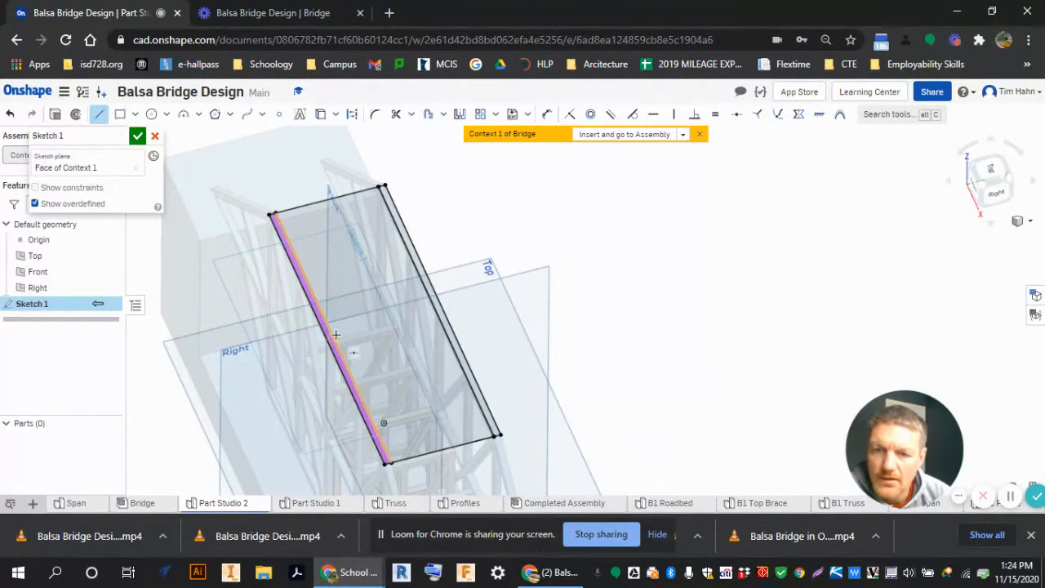
{"action": "mouse_move", "coordinate": [341, 336]}
{"action": "left_mouse_down"}
{"action": "mouse_move", "coordinate": [437, 333]}
{"action": "mouse_move", "coordinate": [433, 313]}
{"action": "left_mouse_up"}
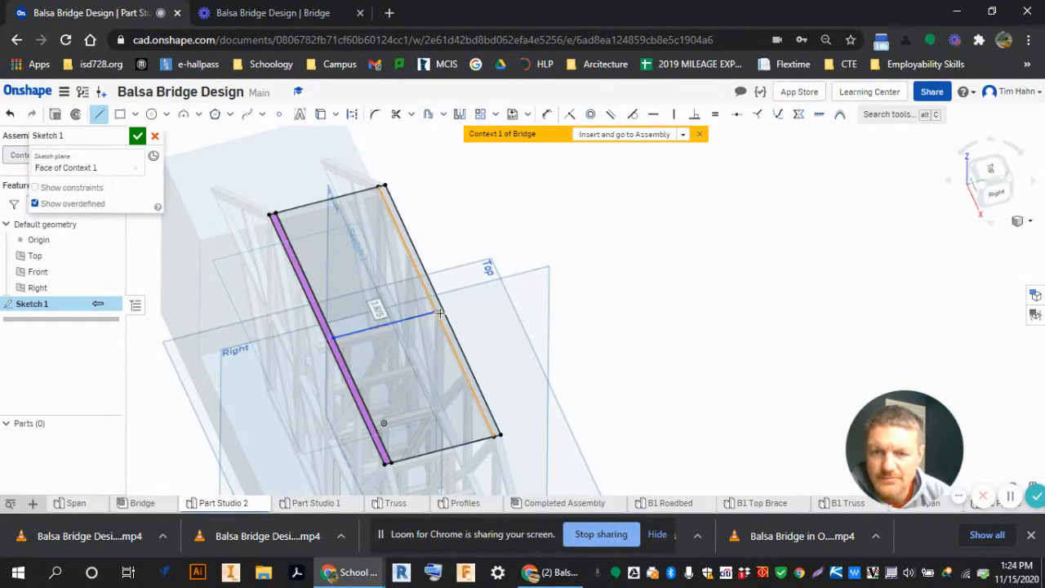
{"action": "left_click", "coordinate": [275, 214]}
{"action": "left_click", "coordinate": [381, 188]}
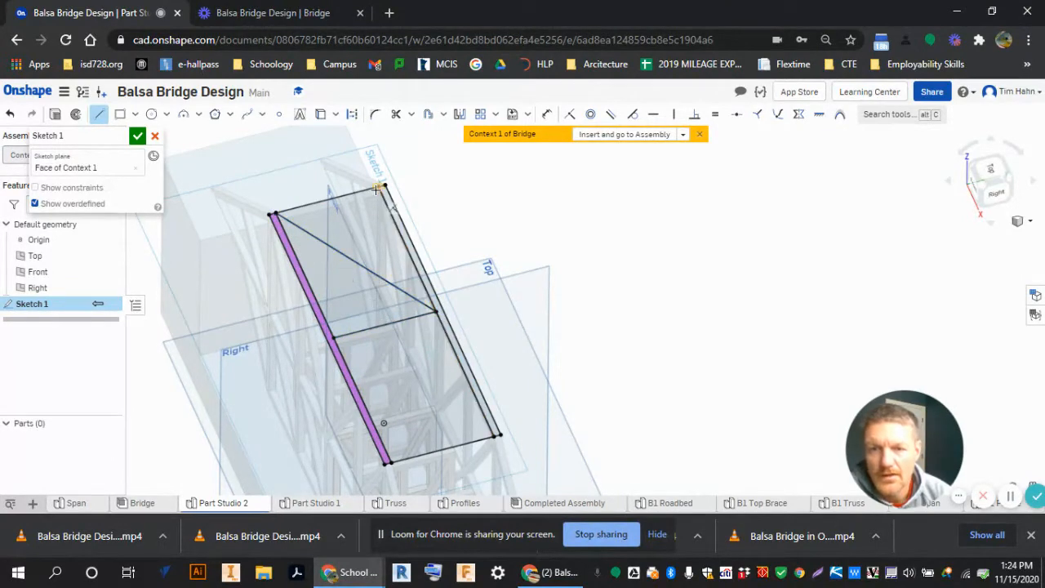
{"action": "left_click", "coordinate": [333, 334]}
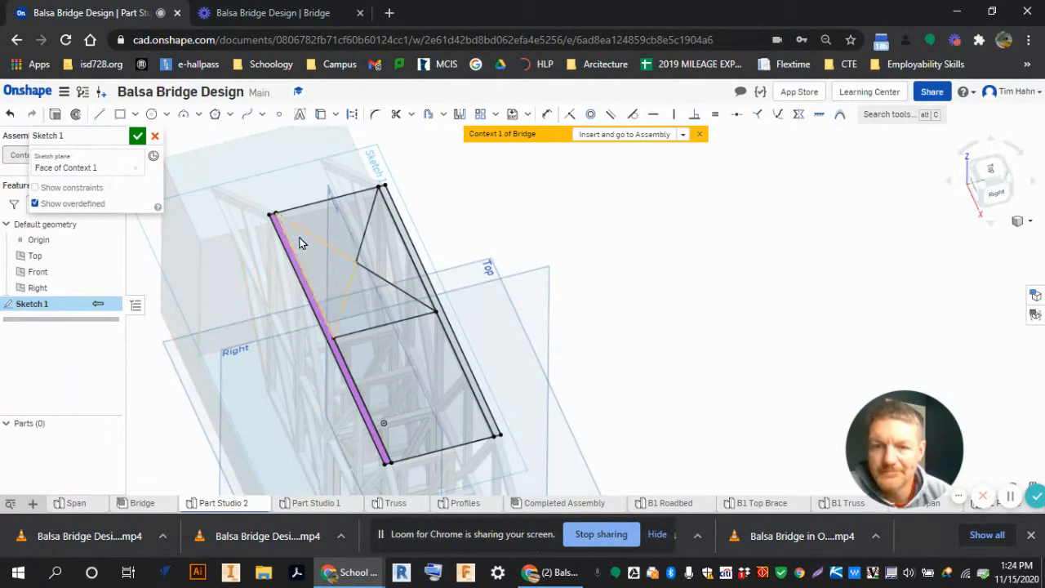
Draw crossing diagonals in the near half of the rectangle and finish the sketch.
{"action": "left_click", "coordinate": [98, 114]}
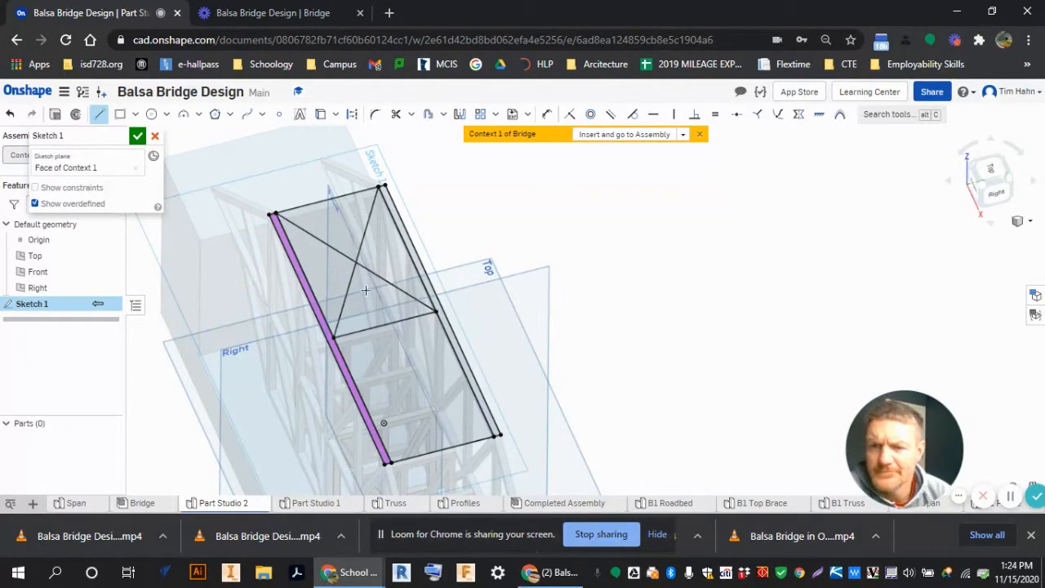
{"action": "left_click", "coordinate": [333, 336]}
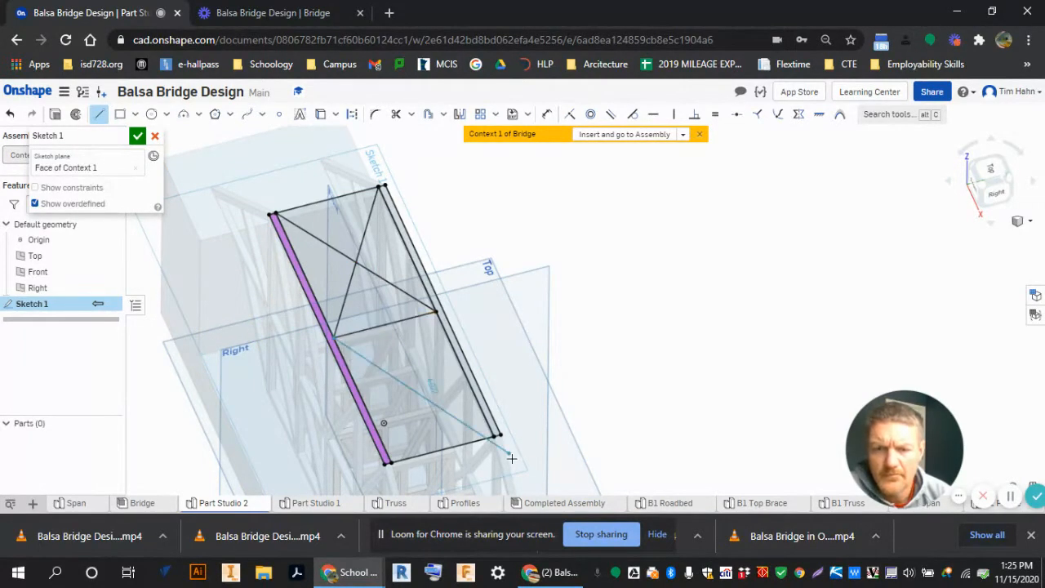
{"action": "left_click", "coordinate": [495, 436]}
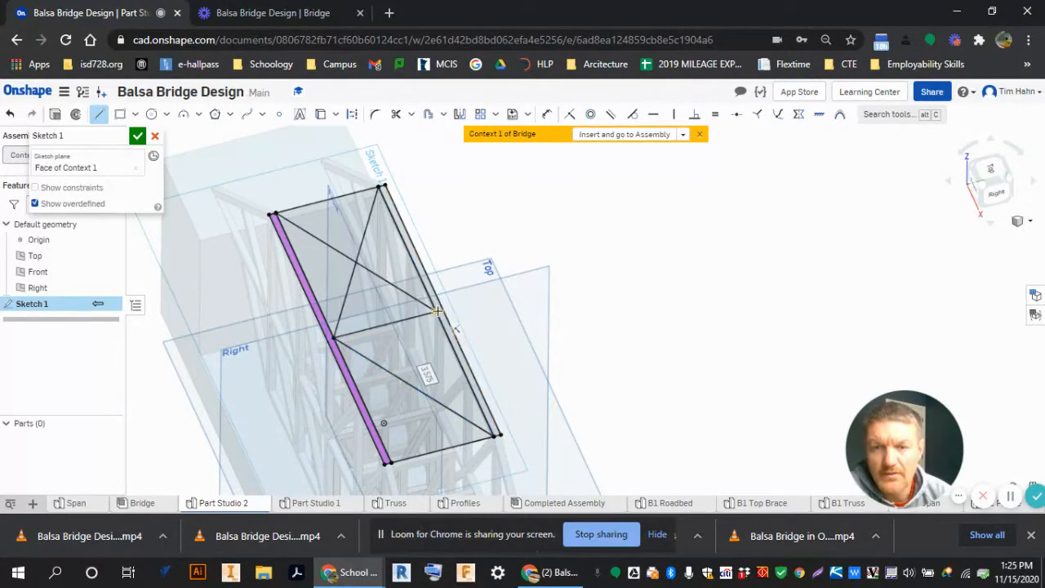
{"action": "left_click", "coordinate": [389, 462]}
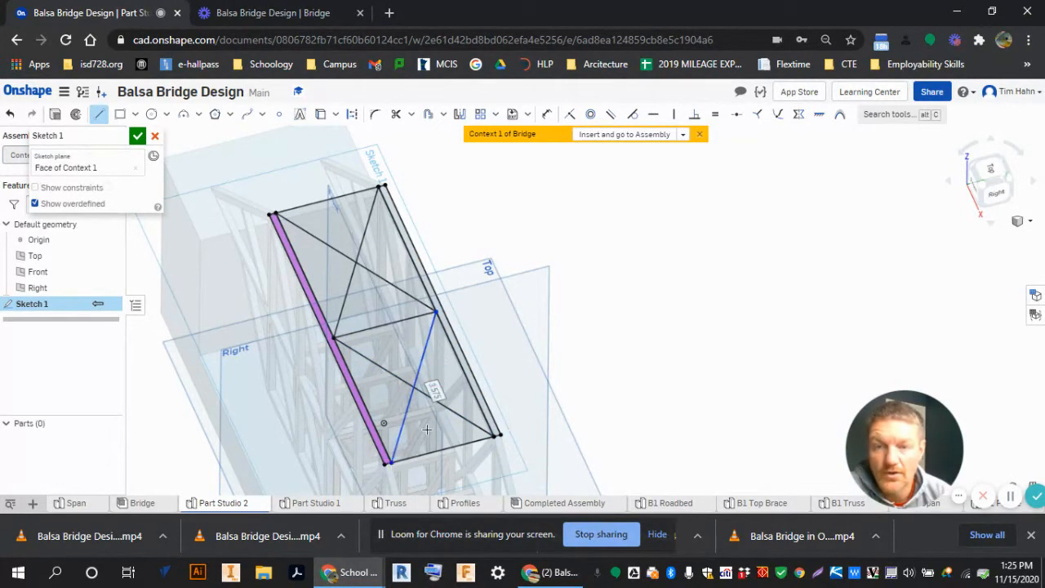
{"action": "scroll", "coordinate": [462, 331], "scroll_direction": "up", "scroll_amount": 2}
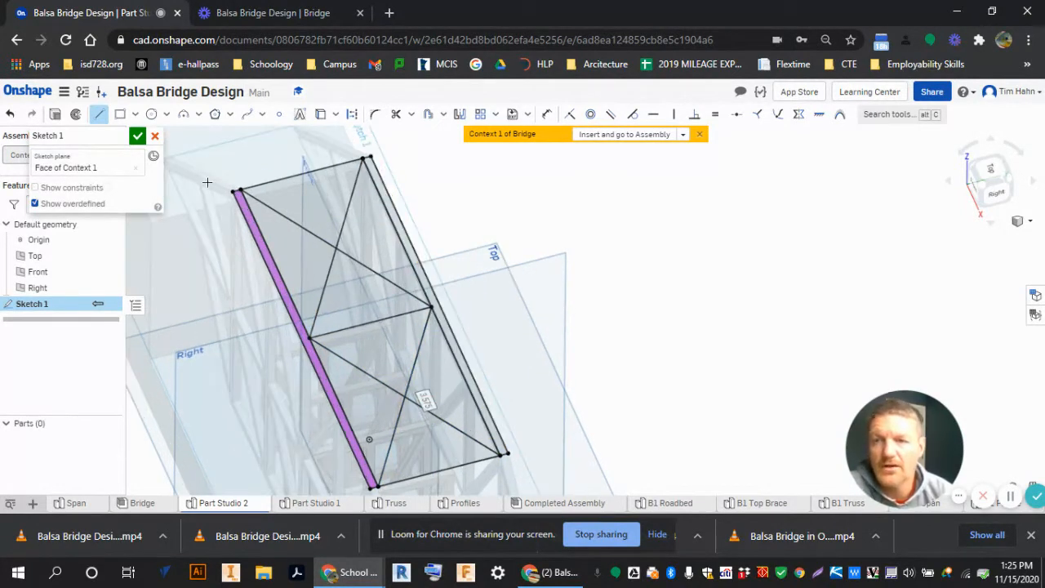
{"action": "left_click", "coordinate": [137, 136]}
Start a Beam on the rectangle's far end line and flip its alignment so the section lies inside the rectangle and below the sketch.
{"action": "scroll", "coordinate": [435, 228], "scroll_direction": "up", "scroll_amount": 3}
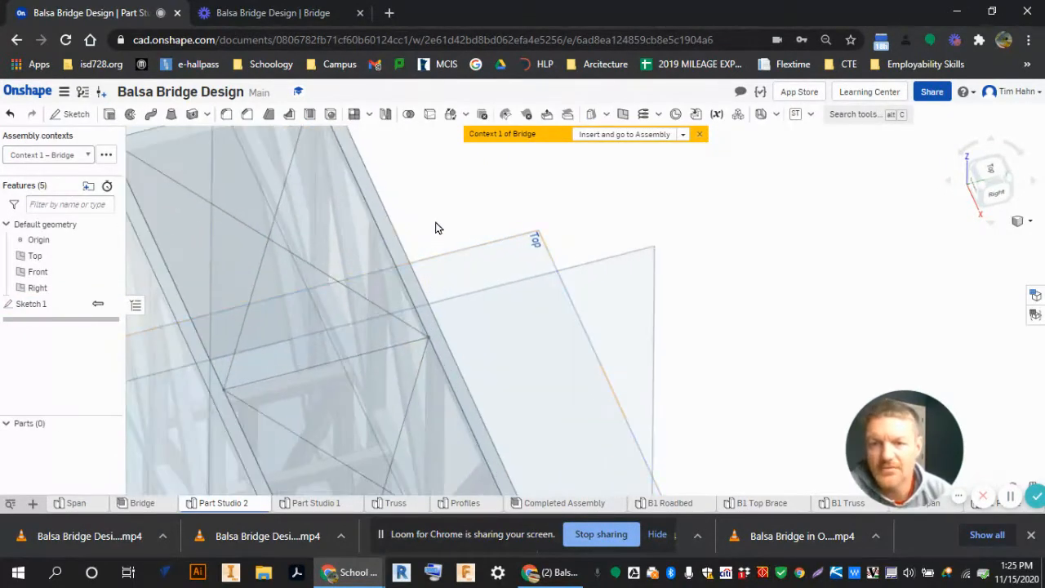
{"action": "scroll", "coordinate": [450, 291], "scroll_direction": "down", "scroll_amount": 3}
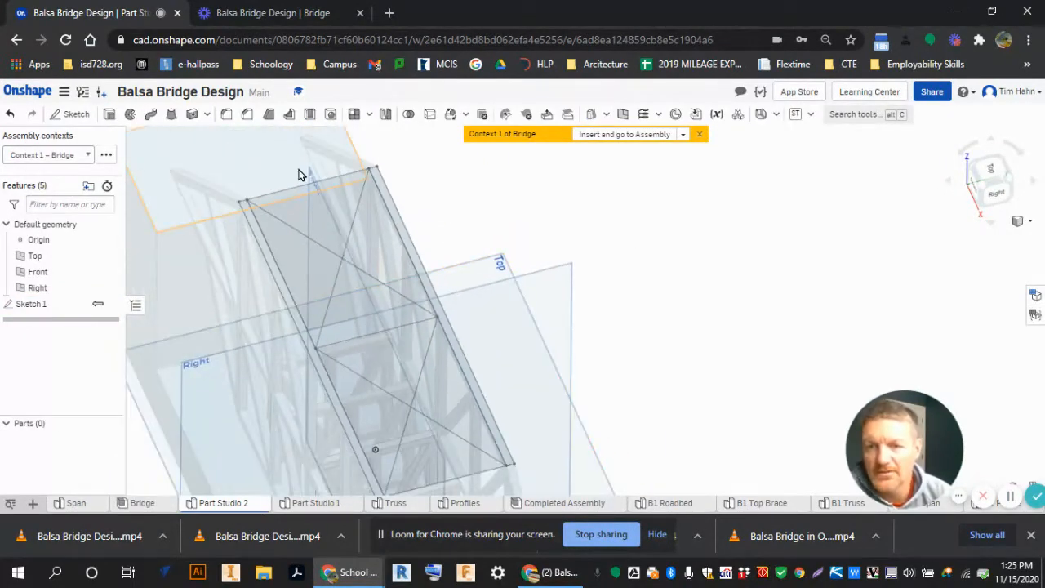
{"action": "left_click", "coordinate": [810, 114]}
{"action": "left_click", "coordinate": [792, 214]}
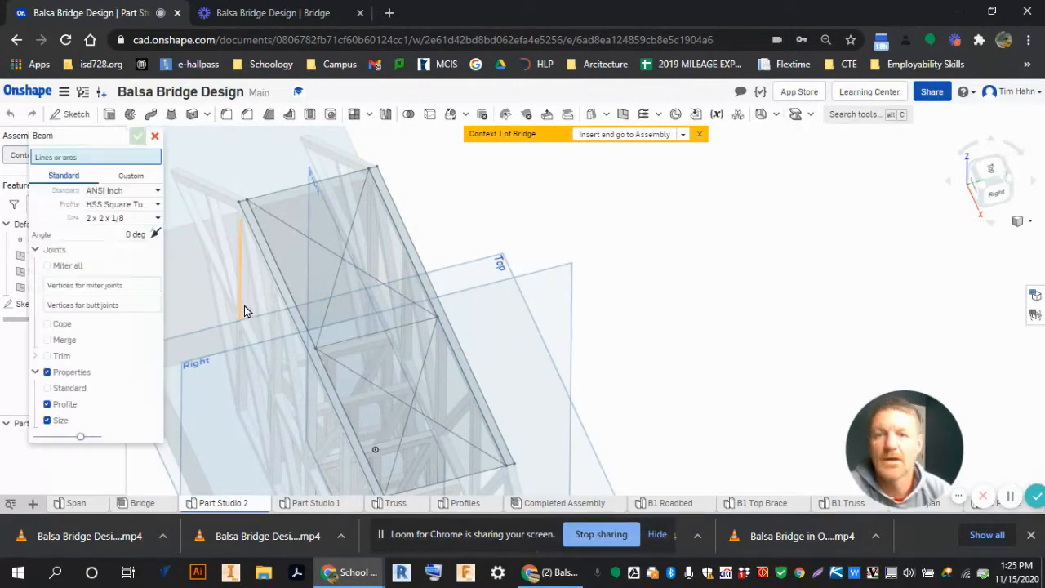
{"action": "left_click", "coordinate": [299, 189]}
{"action": "scroll", "coordinate": [265, 167], "scroll_direction": "up", "scroll_amount": 3}
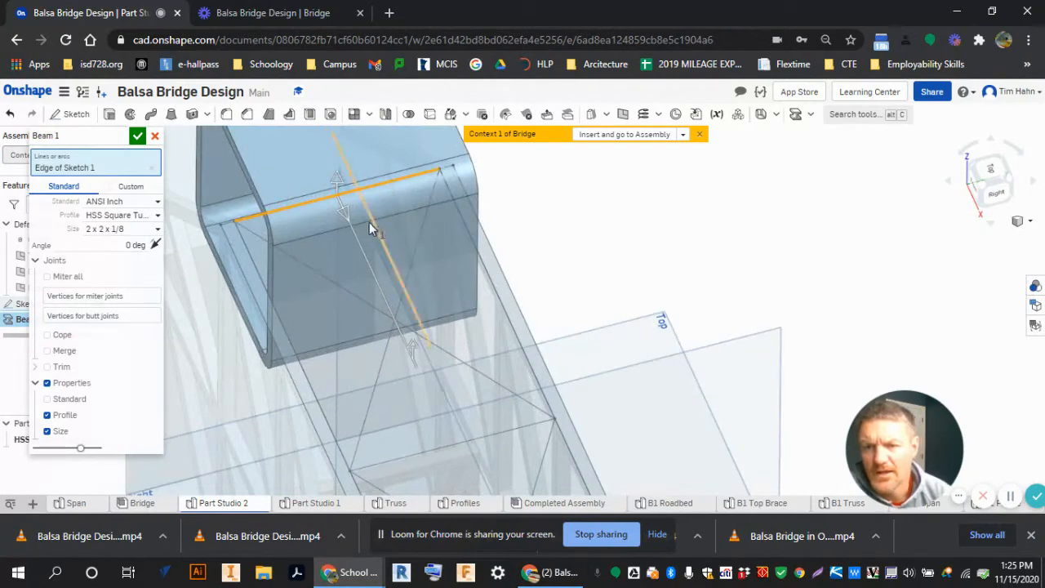
{"action": "left_click_drag", "start_coordinate": [349, 213], "coordinate": [372, 288]}
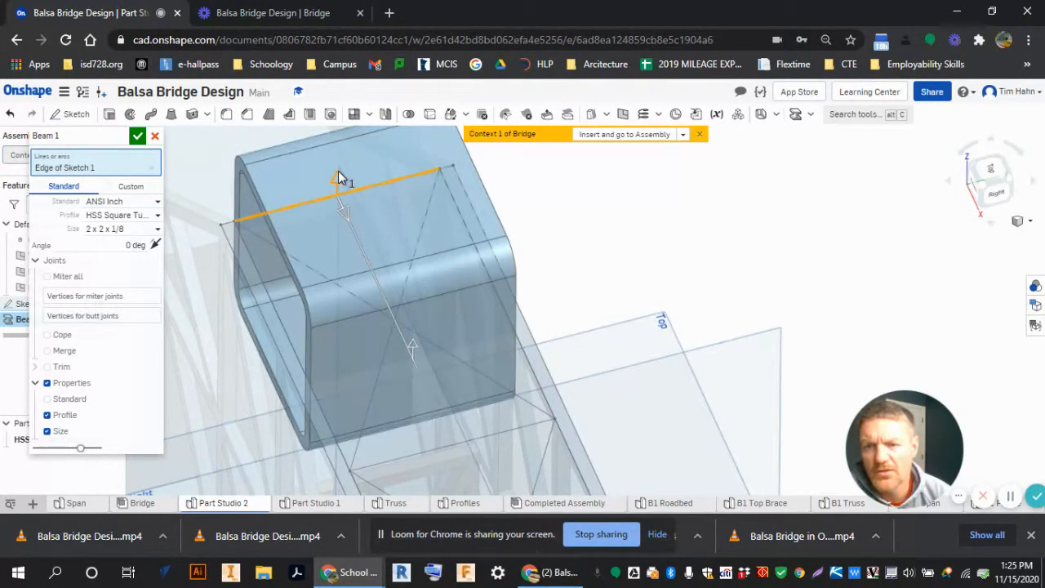
{"action": "left_click_drag", "start_coordinate": [338, 177], "coordinate": [314, 227]}
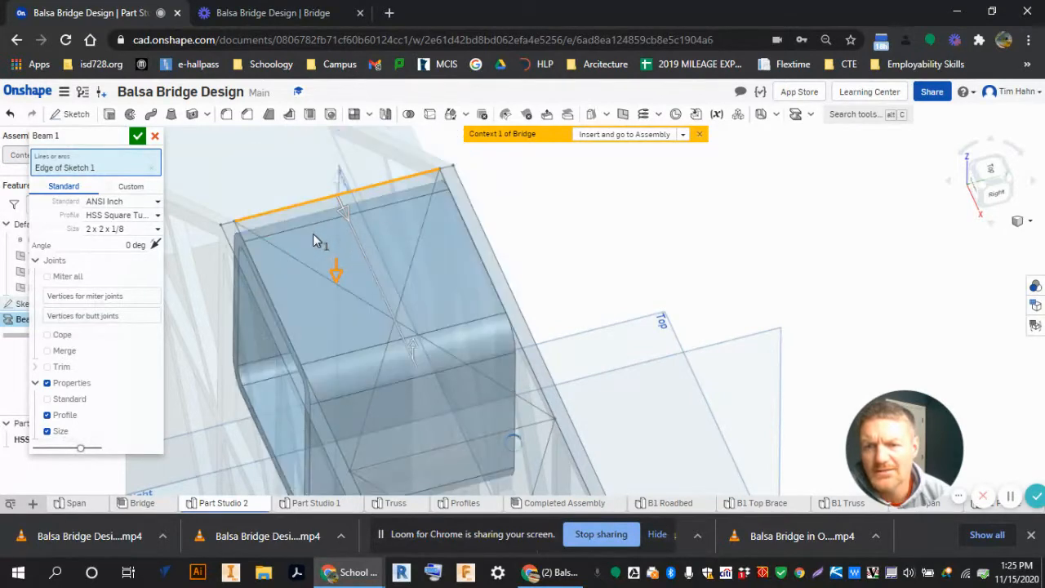
Switch the beam to a custom profile, using the 1/8"x1/8" sketch from the Profiles part studio.
{"action": "left_click", "coordinate": [130, 186]}
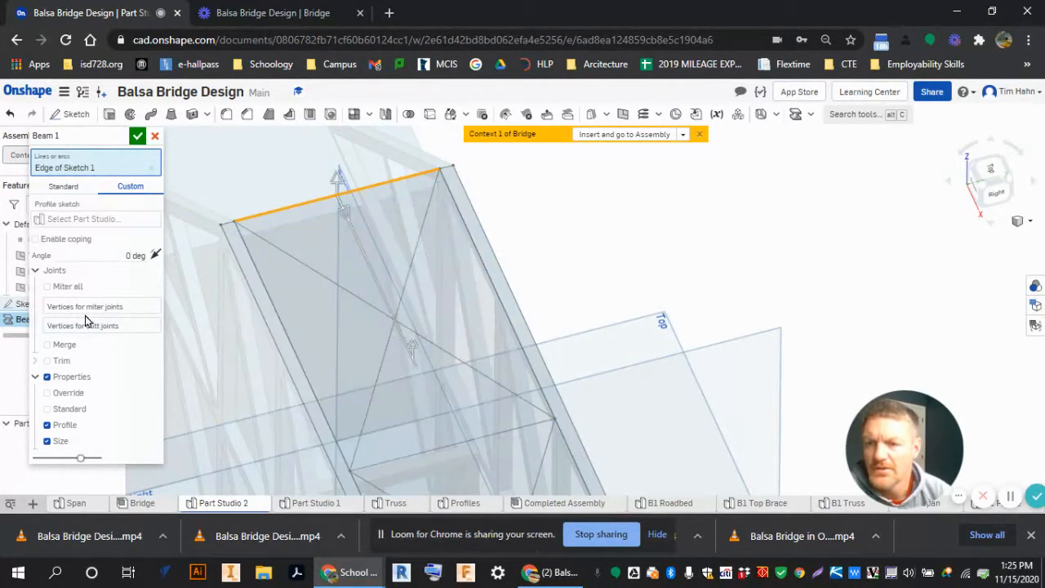
{"action": "left_click", "coordinate": [105, 218]}
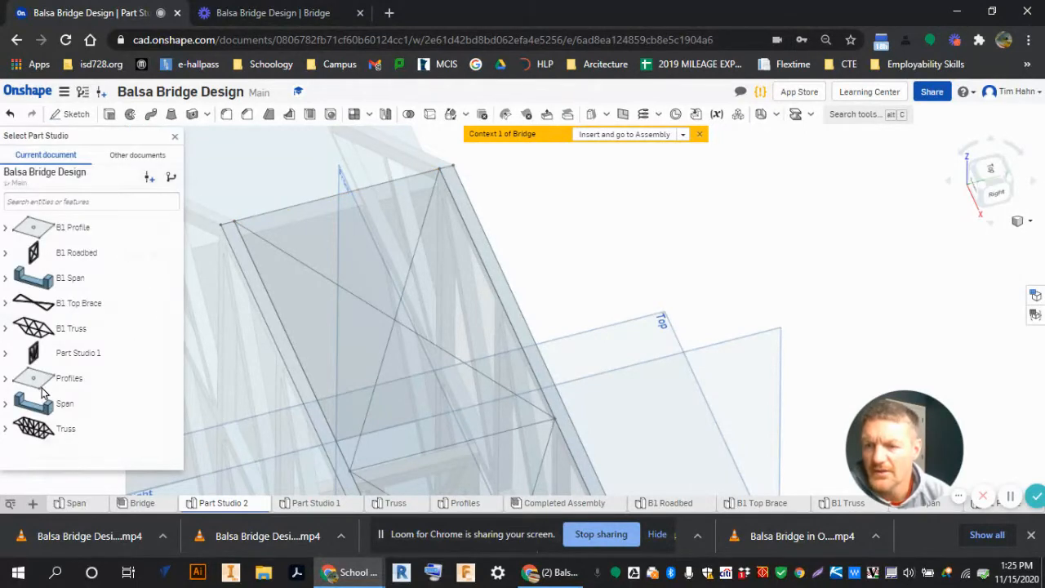
{"action": "left_click", "coordinate": [50, 381]}
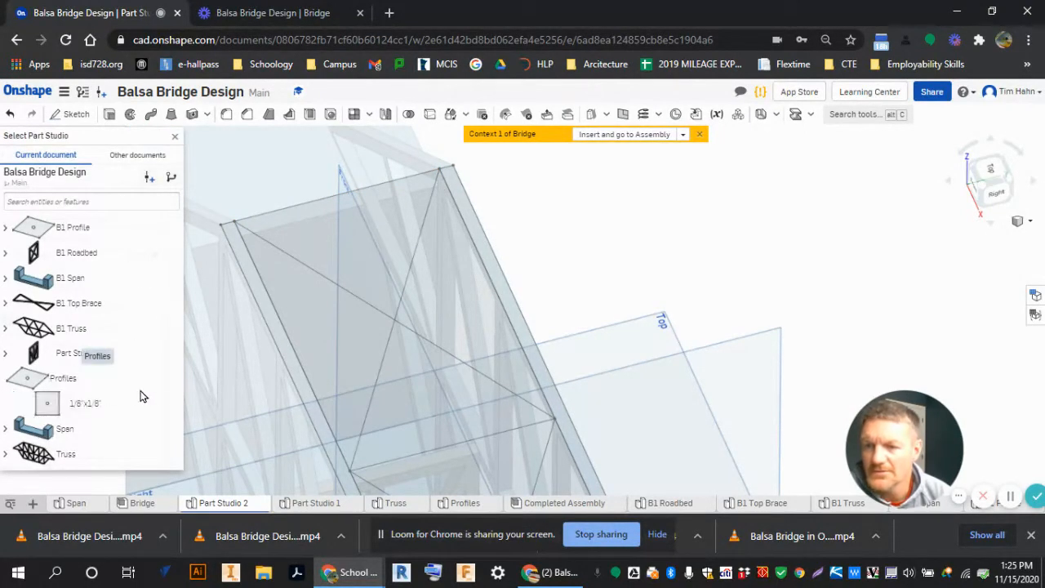
{"action": "left_click", "coordinate": [82, 402]}
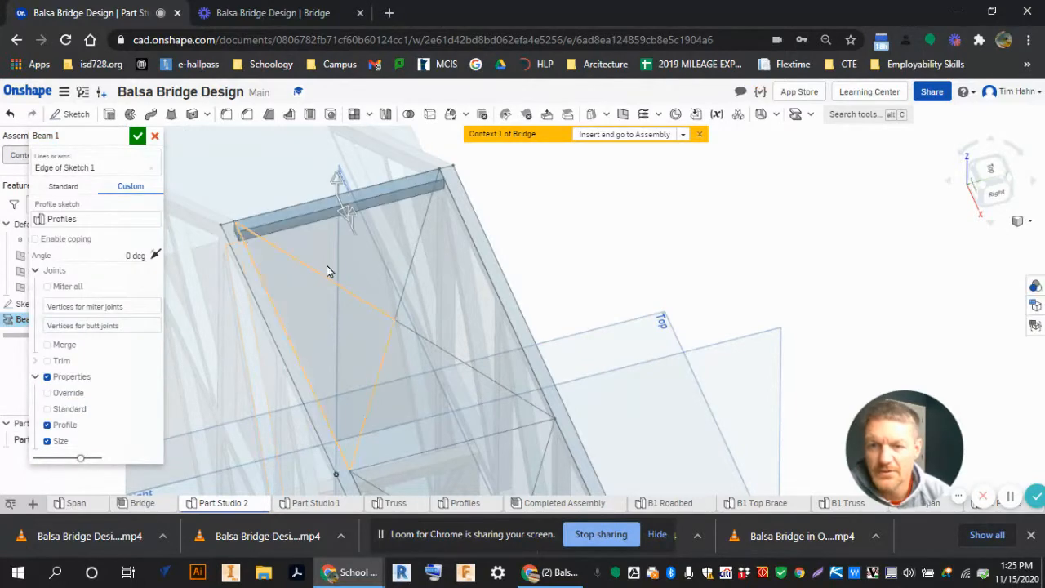
{"action": "scroll", "coordinate": [331, 217], "scroll_direction": "down", "scroll_amount": 3}
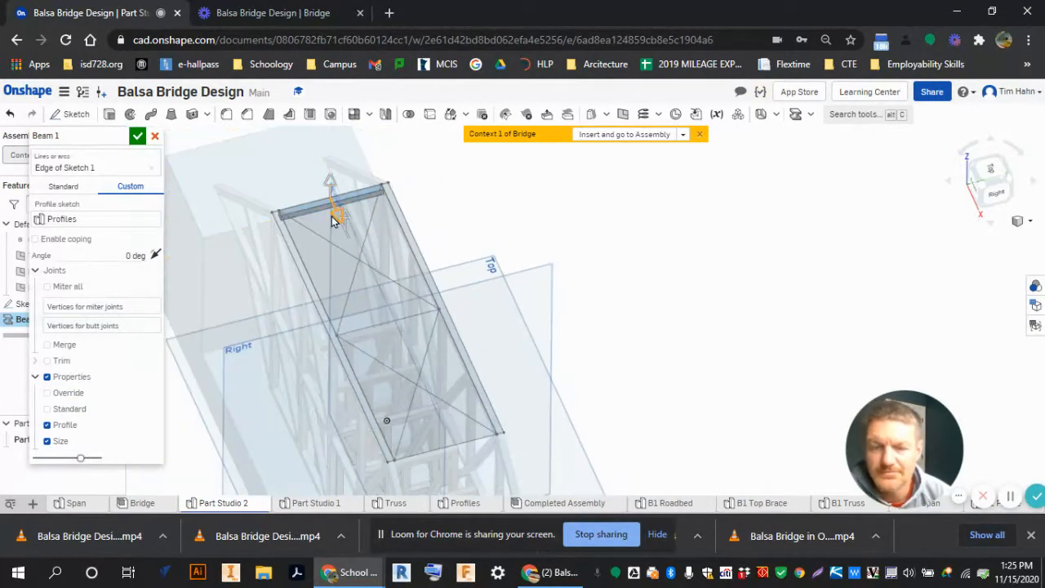
{"action": "right_click_drag", "start_coordinate": [333, 219], "coordinate": [401, 431]}
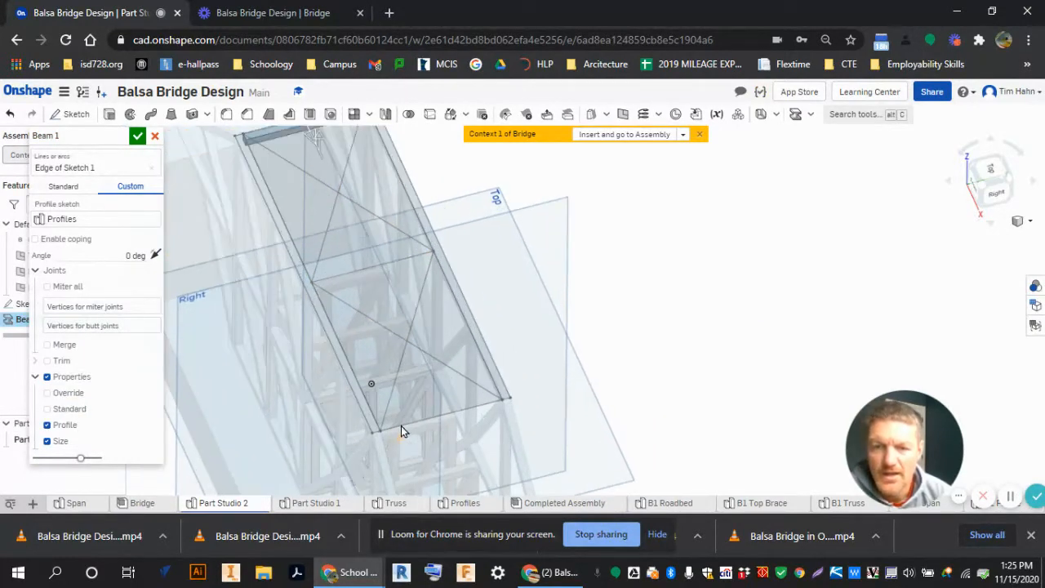
{"action": "left_click", "coordinate": [111, 168]}
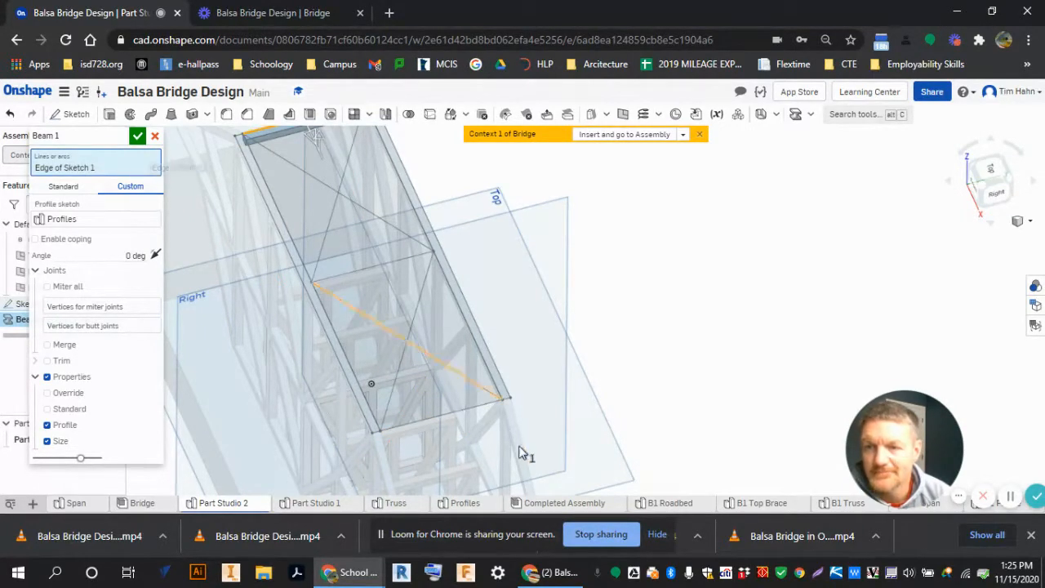
{"action": "left_click", "coordinate": [421, 424]}
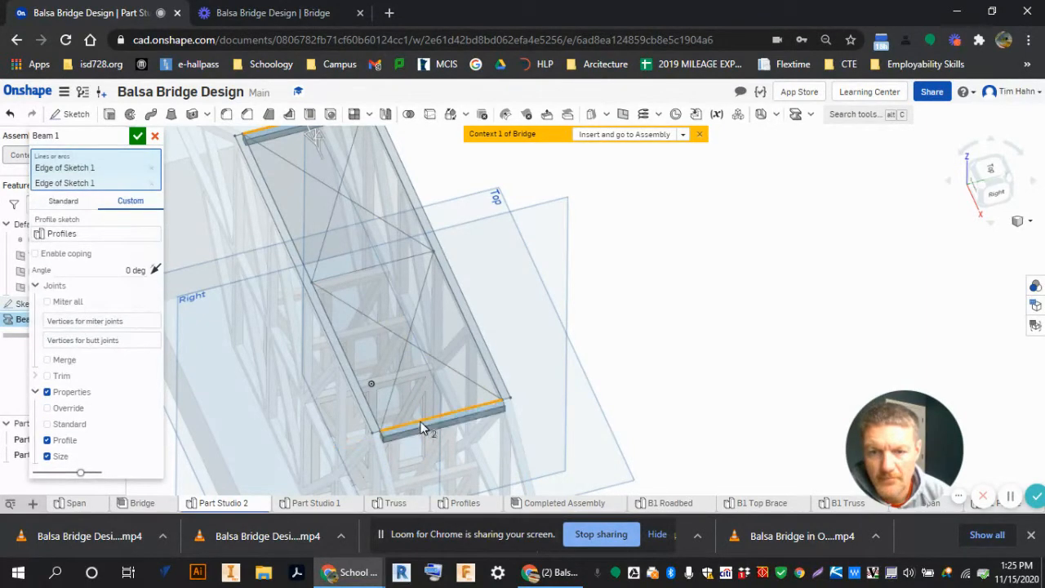
{"action": "left_click", "coordinate": [151, 183]}
Finish the custom-profile beam with only the rectangle's far end line as its path.
{"action": "scroll", "coordinate": [356, 416], "scroll_direction": "down", "scroll_amount": 2}
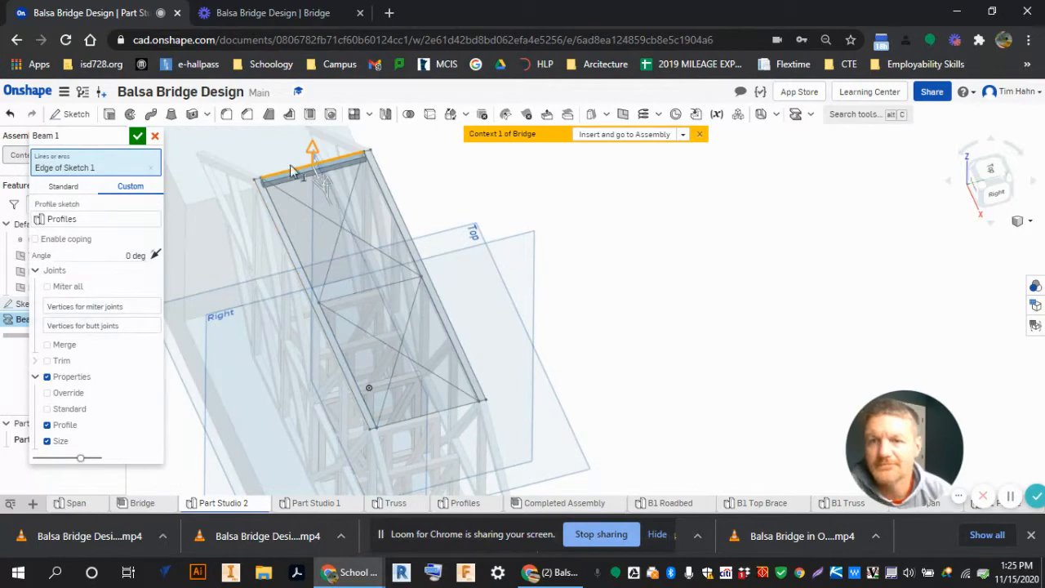
{"action": "left_click", "coordinate": [137, 137]}
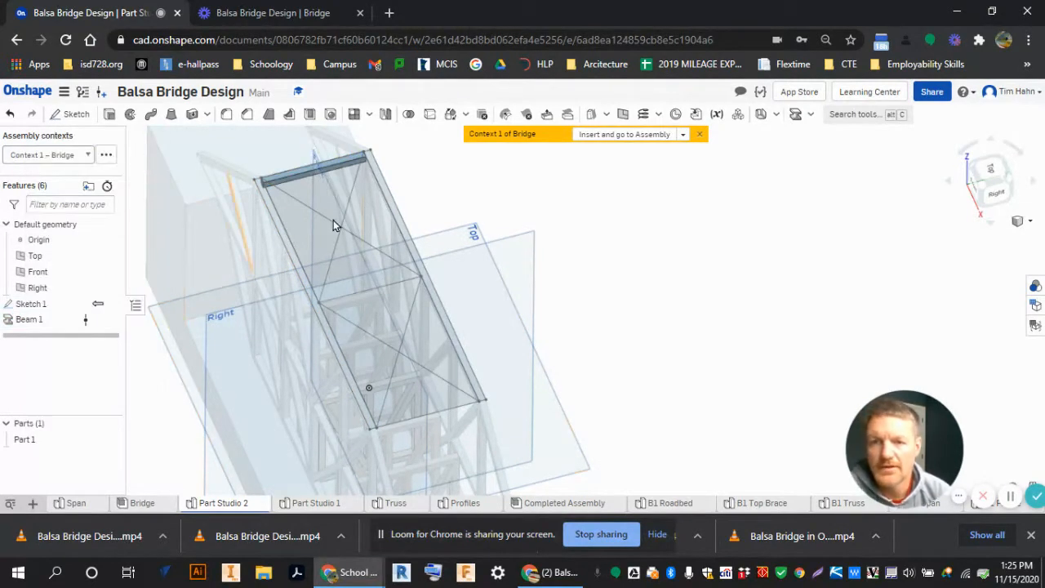
Start a second Beam on the rectangle's near end line and flip its alignment so the section lies below the sketch.
{"action": "scroll", "coordinate": [356, 164], "scroll_direction": "up", "scroll_amount": 3}
{"action": "scroll", "coordinate": [255, 155], "scroll_direction": "down", "scroll_amount": 3}
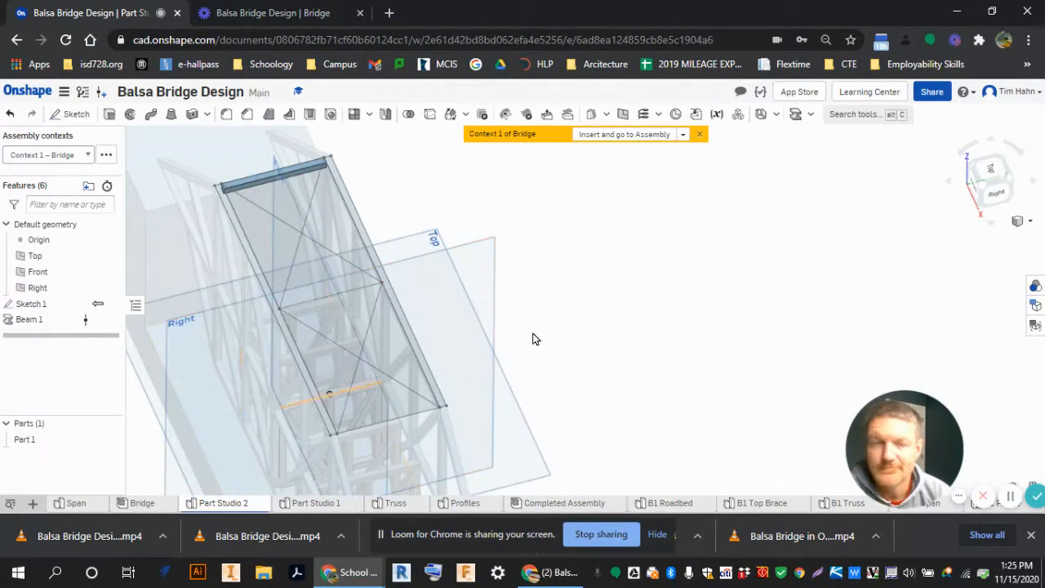
{"action": "left_click", "coordinate": [798, 119]}
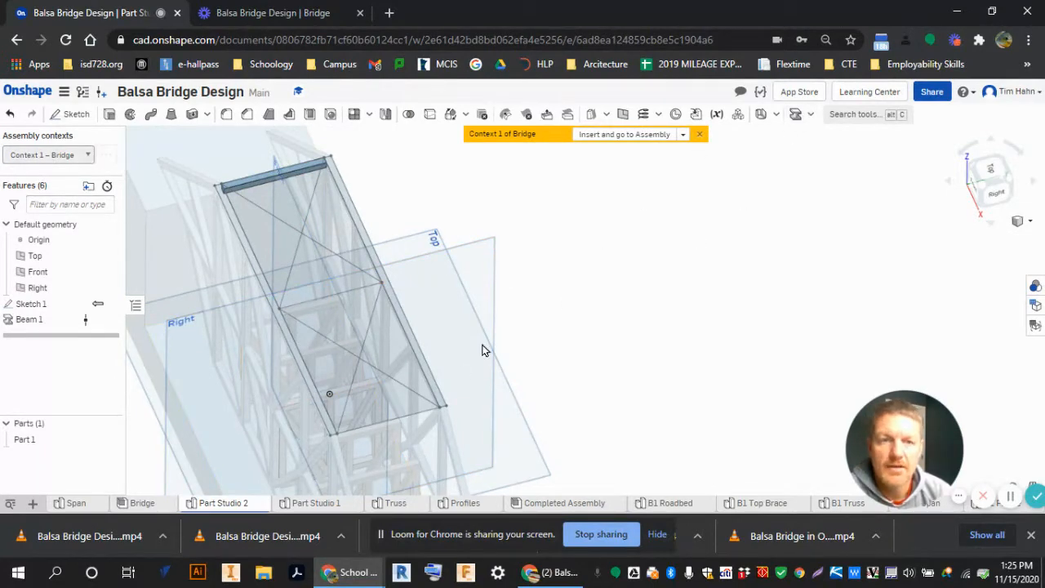
{"action": "left_click", "coordinate": [388, 422]}
{"action": "scroll", "coordinate": [400, 426], "scroll_direction": "up", "scroll_amount": 3}
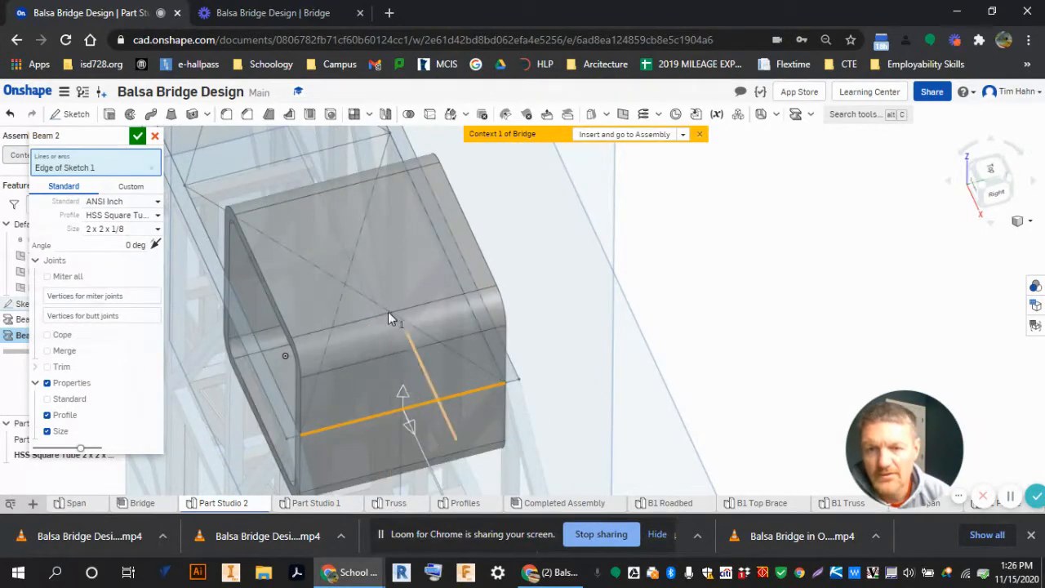
{"action": "left_click", "coordinate": [402, 480]}
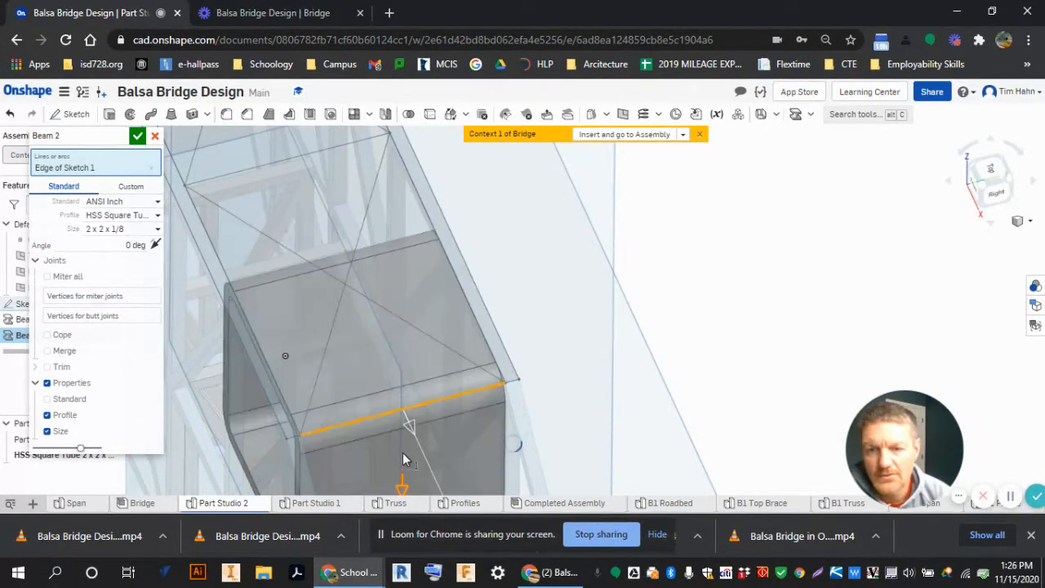
Give the near end beam the custom 1/8"x1/8" profile sketch from the Profiles part studio and finish it.
{"action": "left_click", "coordinate": [130, 186]}
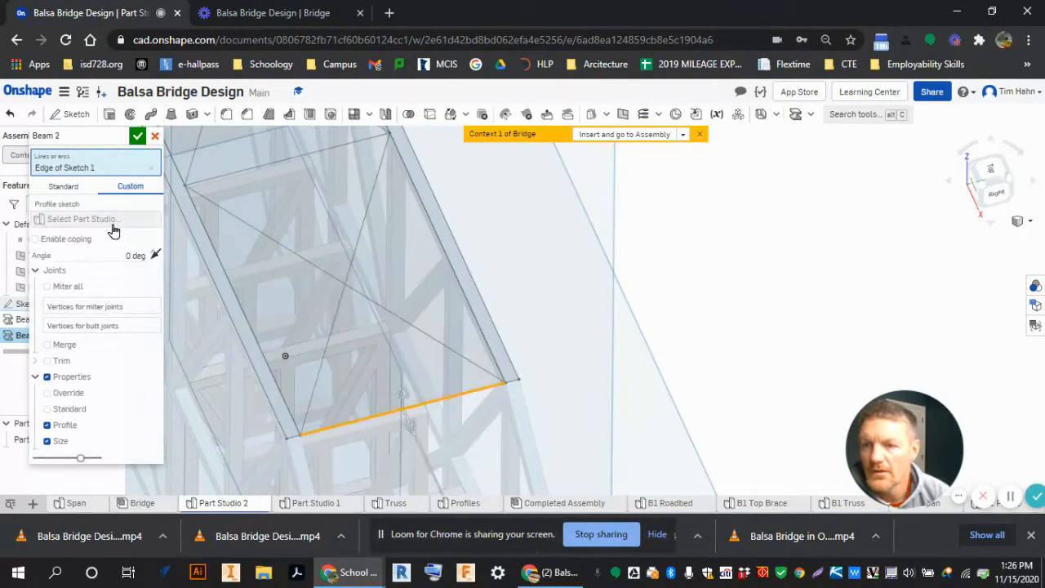
{"action": "left_click", "coordinate": [112, 228]}
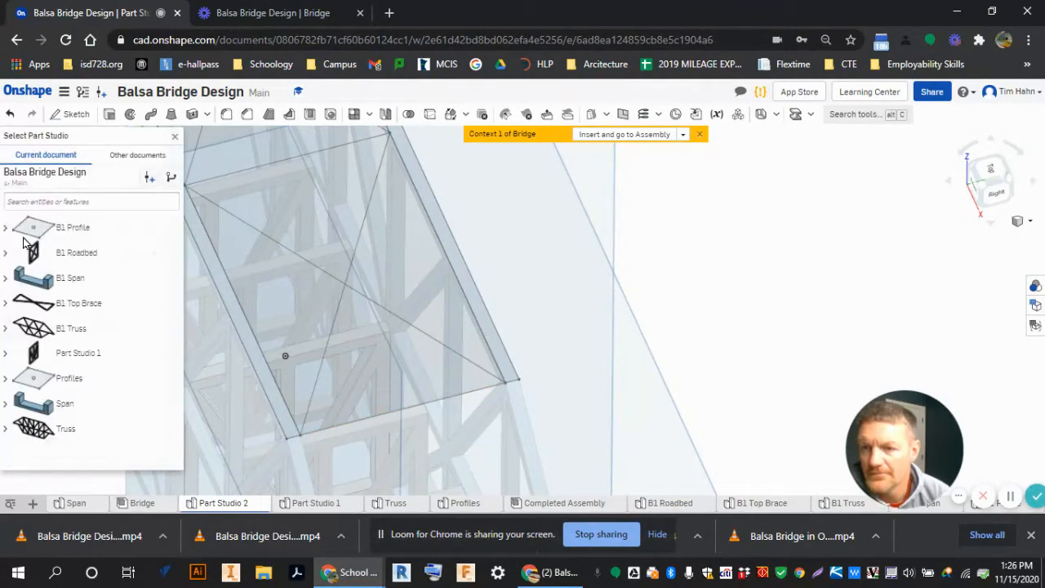
{"action": "left_click", "coordinate": [5, 384]}
{"action": "left_click", "coordinate": [65, 397]}
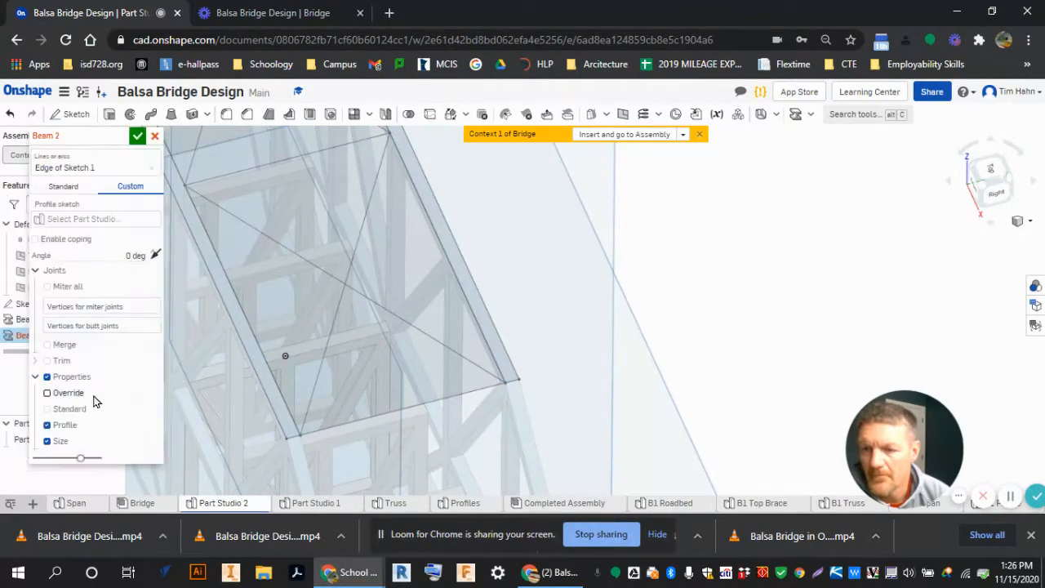
{"action": "left_click", "coordinate": [125, 136]}
Start a Beam on the middle cross line and flip its alignment so the section lies below the sketch.
{"action": "scroll", "coordinate": [424, 420], "scroll_direction": "down", "scroll_amount": 6}
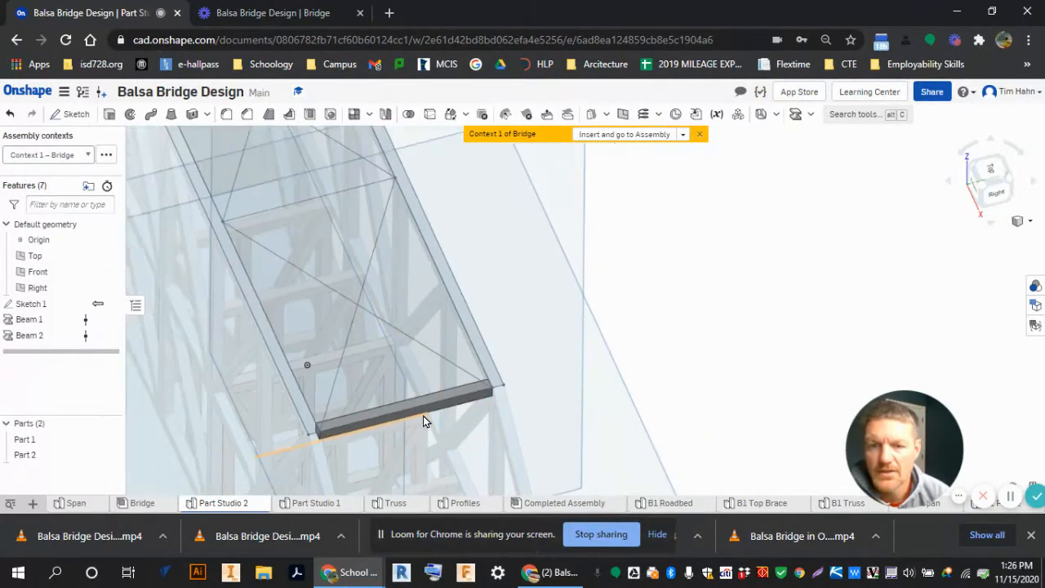
{"action": "scroll", "coordinate": [347, 176], "scroll_direction": "up", "scroll_amount": 4}
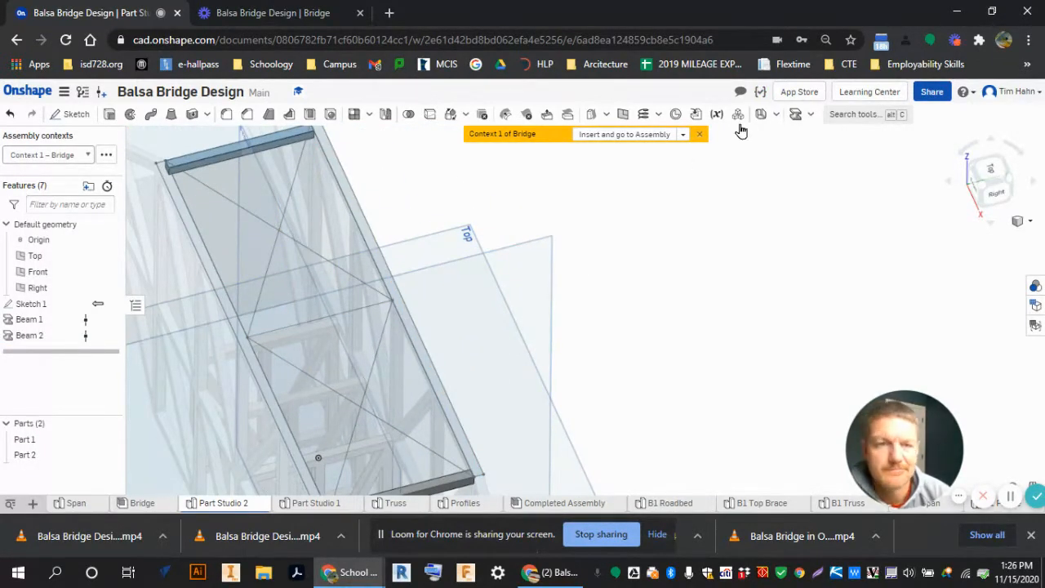
{"action": "left_click", "coordinate": [796, 120]}
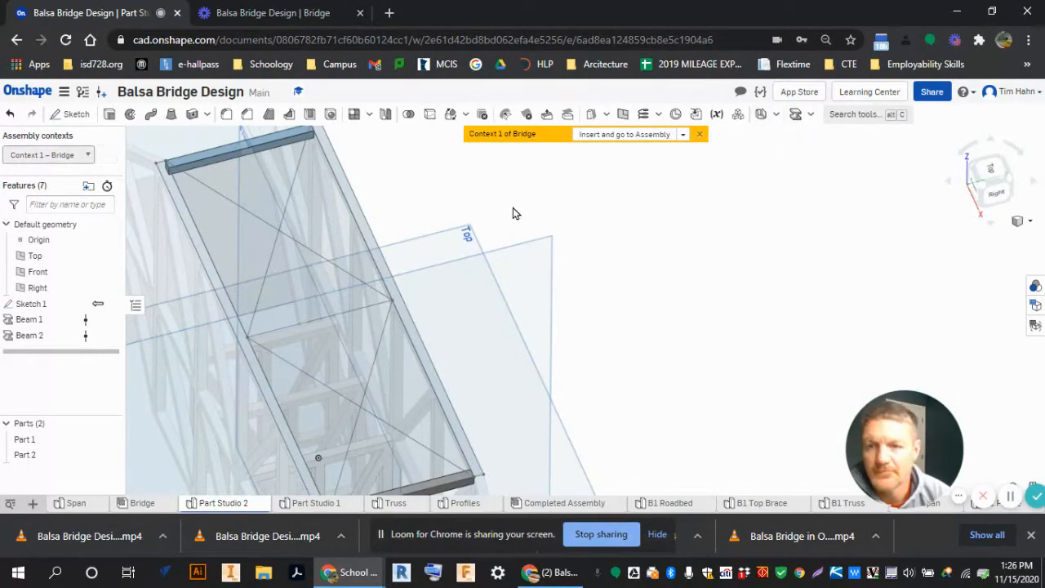
{"action": "left_click", "coordinate": [299, 324]}
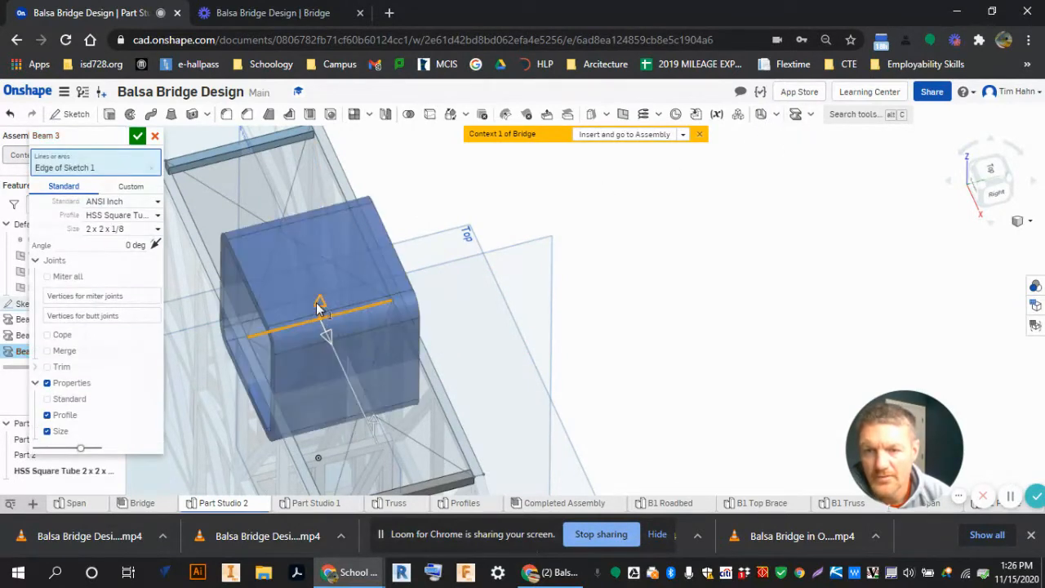
{"action": "left_click", "coordinate": [319, 361]}
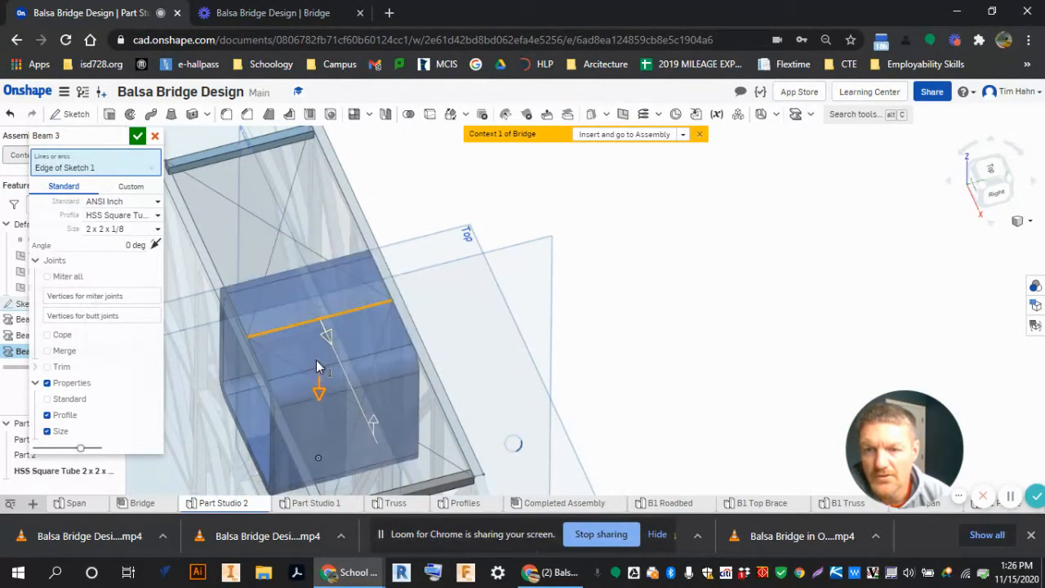
Apply the custom 1/8"x1/8" sketch from the Profiles part studio to the middle cross beam and finish it.
{"action": "left_click", "coordinate": [143, 187]}
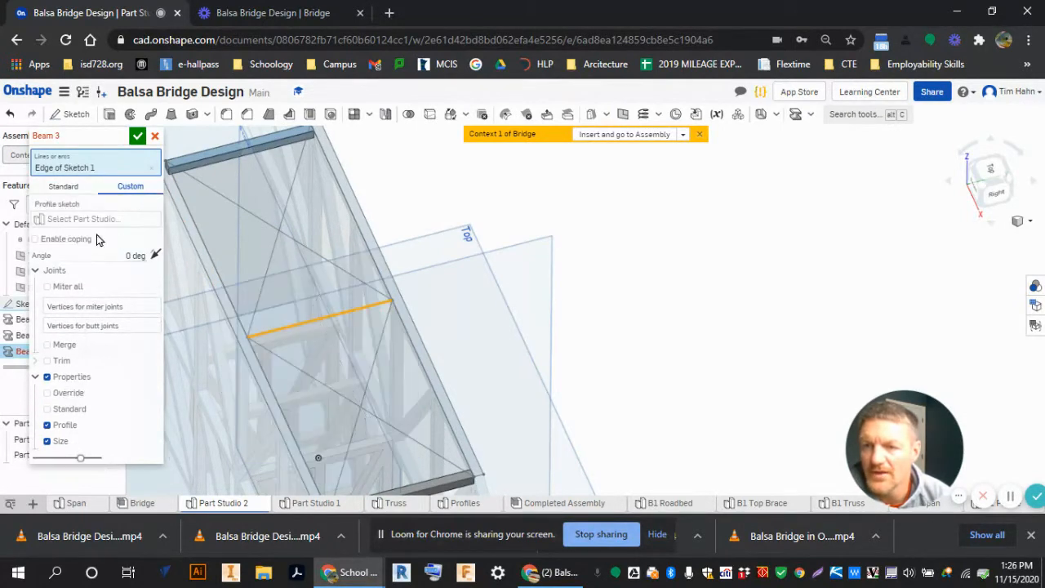
{"action": "left_click", "coordinate": [82, 215]}
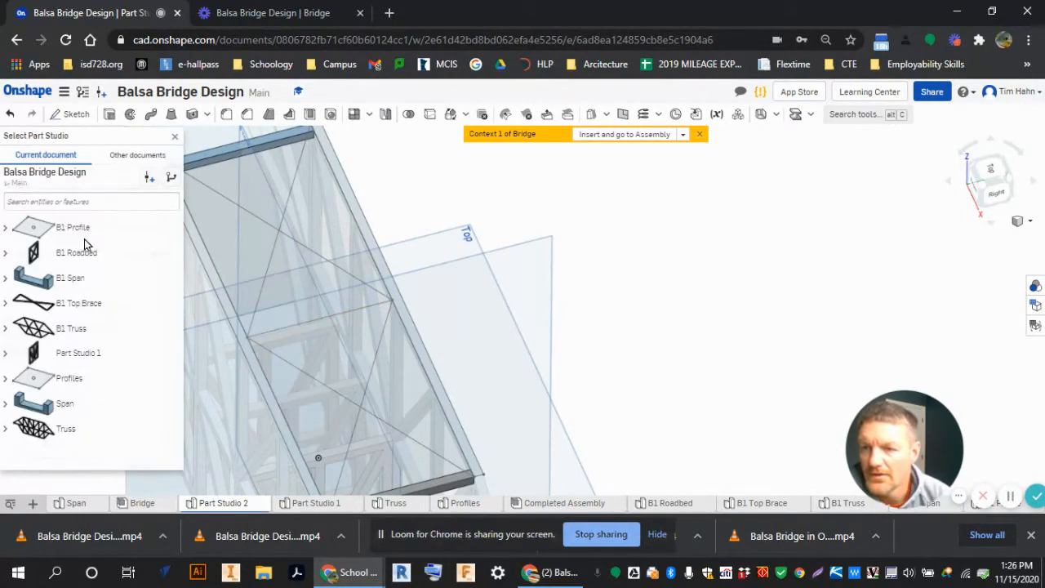
{"action": "left_click", "coordinate": [35, 385]}
{"action": "left_click", "coordinate": [51, 407]}
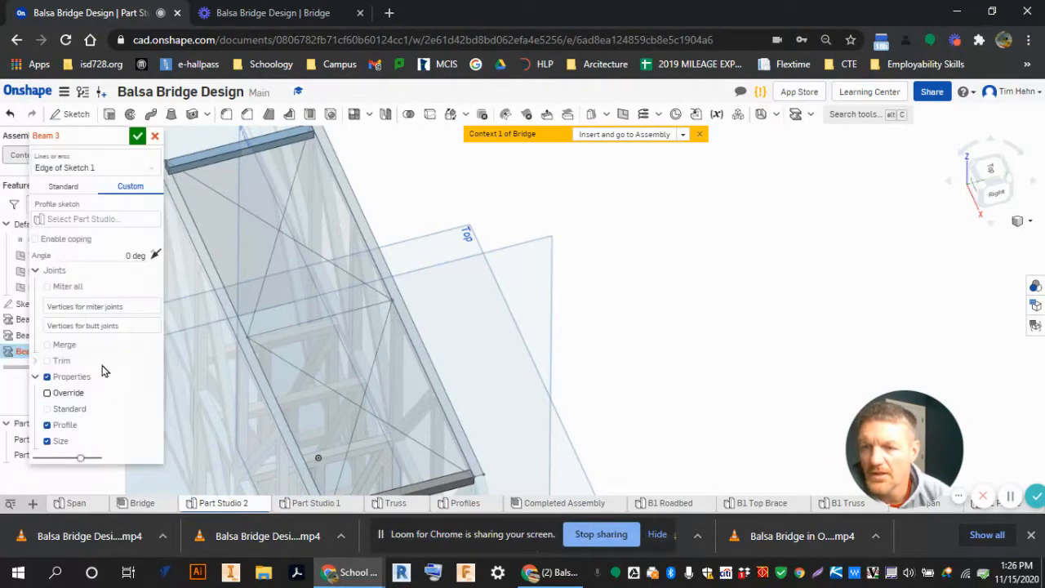
{"action": "left_click", "coordinate": [137, 137]}
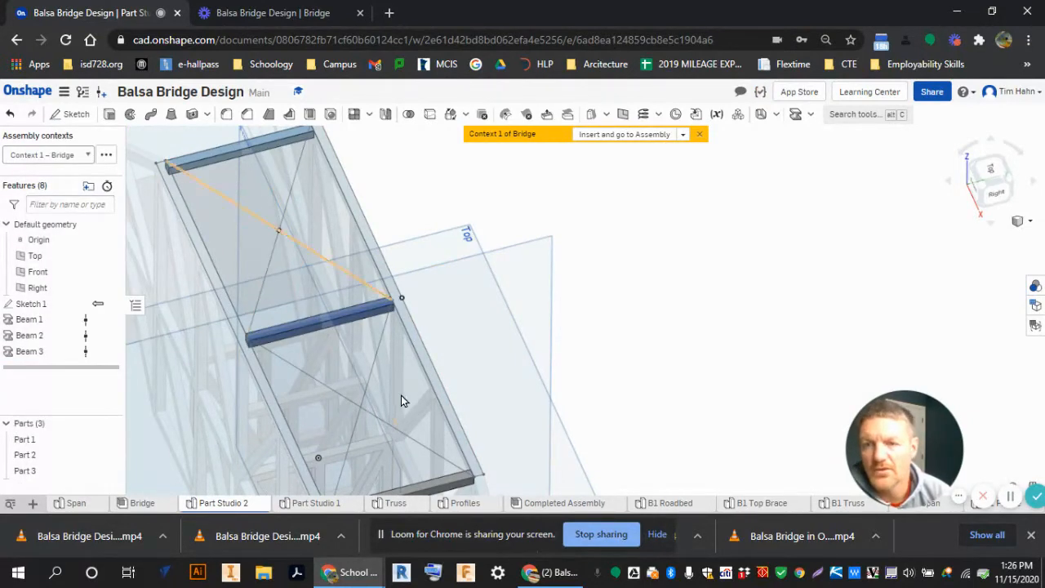
Start a Beam on one diagonal in each half of the rectangle, both meeting at the same cross-line end, with the section flipped below the sketch.
{"action": "scroll", "coordinate": [365, 355], "scroll_direction": "down", "scroll_amount": 1}
{"action": "scroll", "coordinate": [280, 188], "scroll_direction": "up", "scroll_amount": 2}
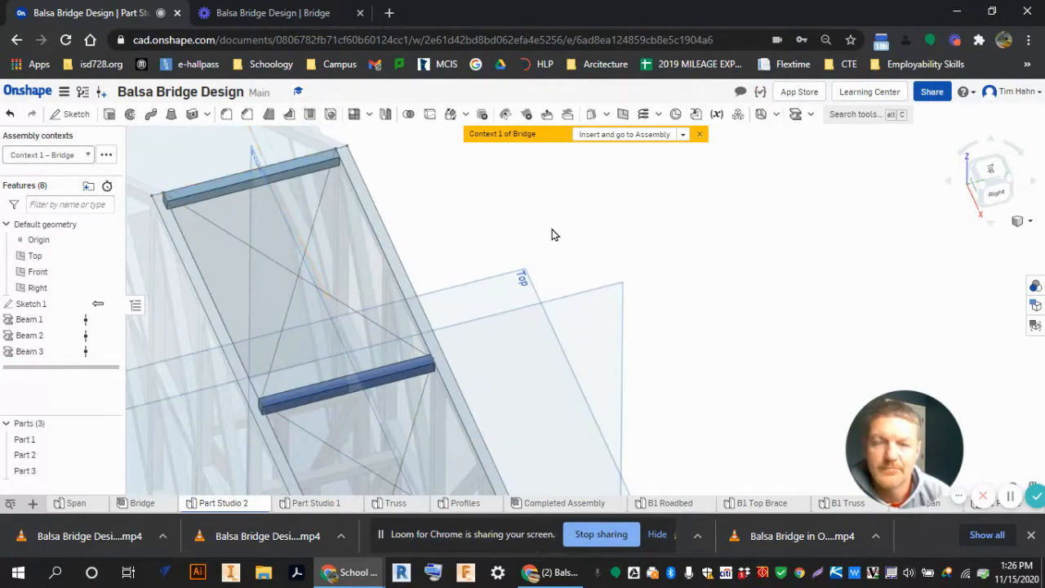
{"action": "left_click", "coordinate": [795, 114]}
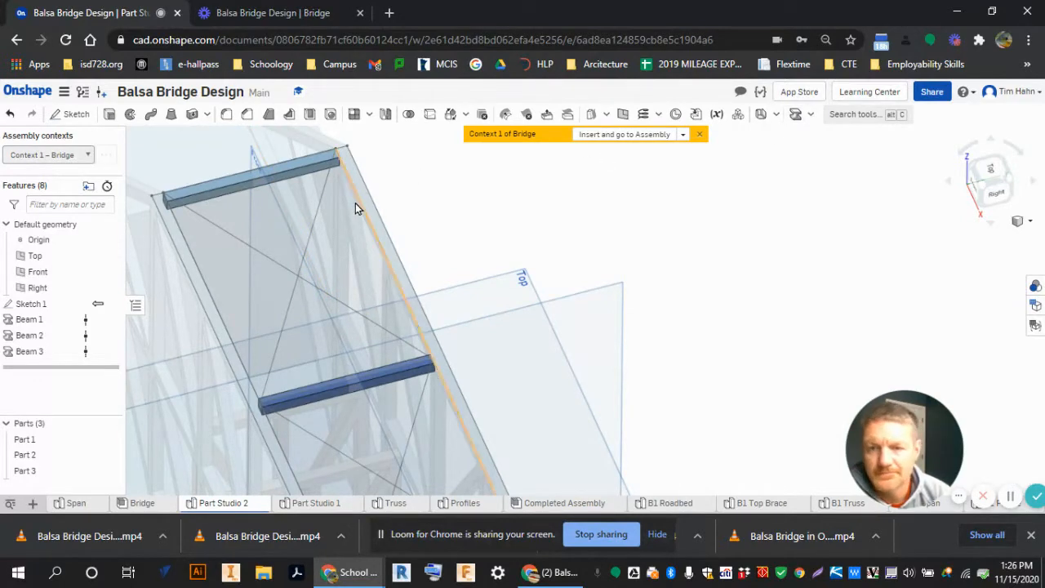
{"action": "left_click", "coordinate": [314, 226]}
{"action": "scroll", "coordinate": [314, 224], "scroll_direction": "down", "scroll_amount": 2}
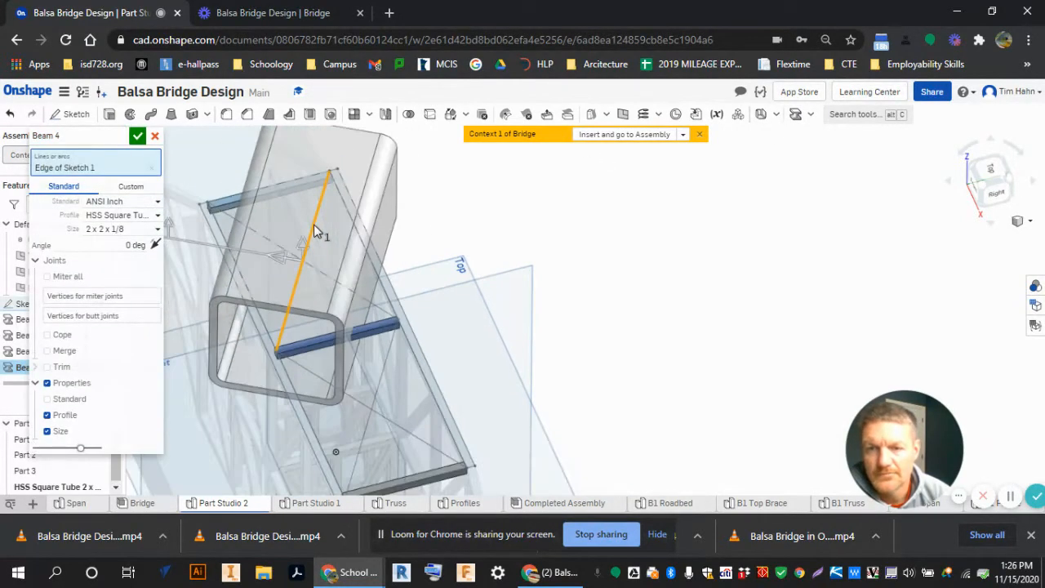
{"action": "left_click_drag", "start_coordinate": [309, 235], "coordinate": [312, 274]}
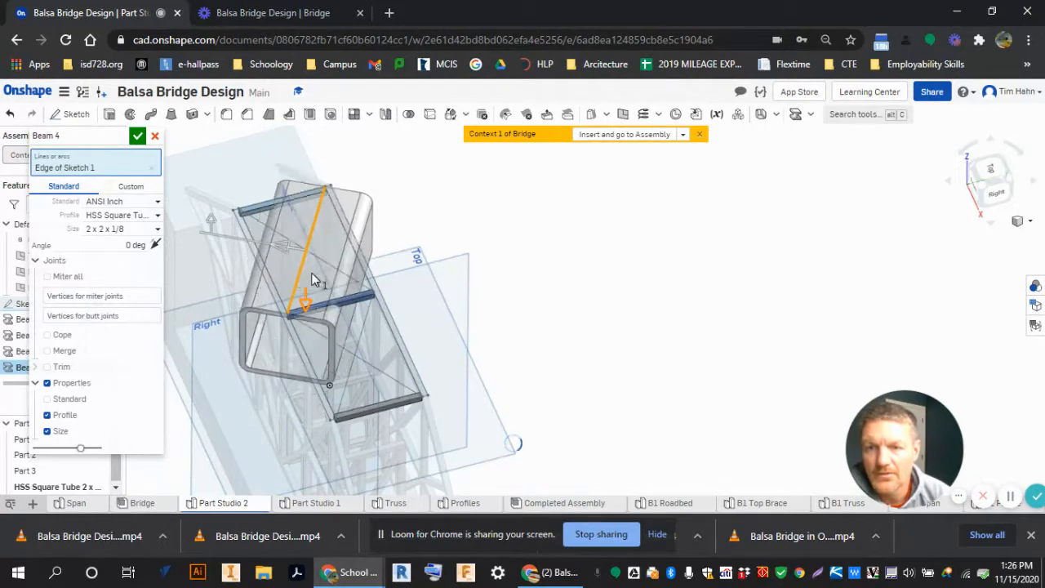
{"action": "left_click", "coordinate": [380, 369]}
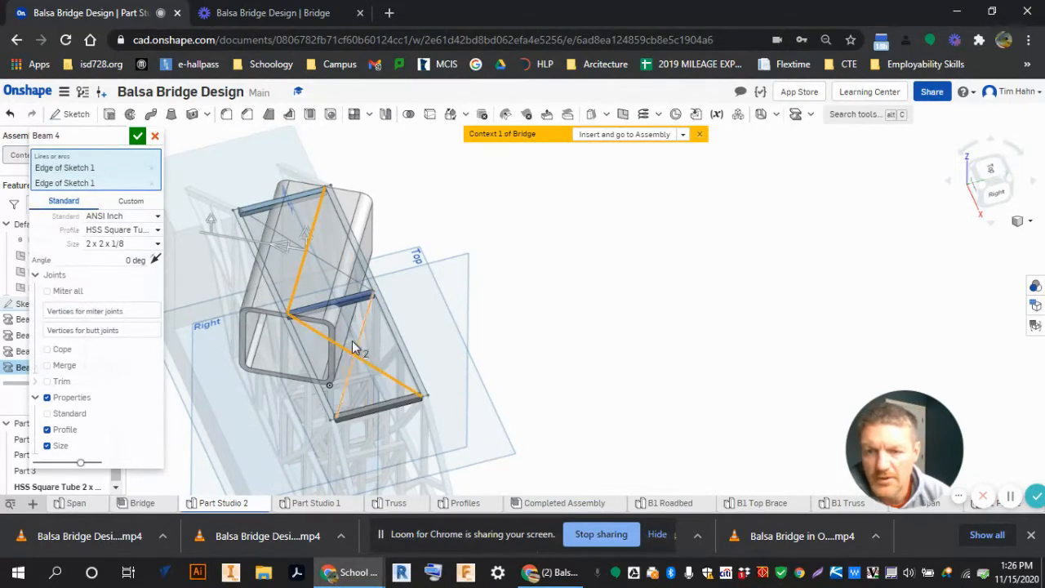
Switch the two diagonal beams to the custom 1/8"x1/8" sketch from the Profiles part studio and finish the feature.
{"action": "scroll", "coordinate": [297, 324], "scroll_direction": "up", "scroll_amount": 3}
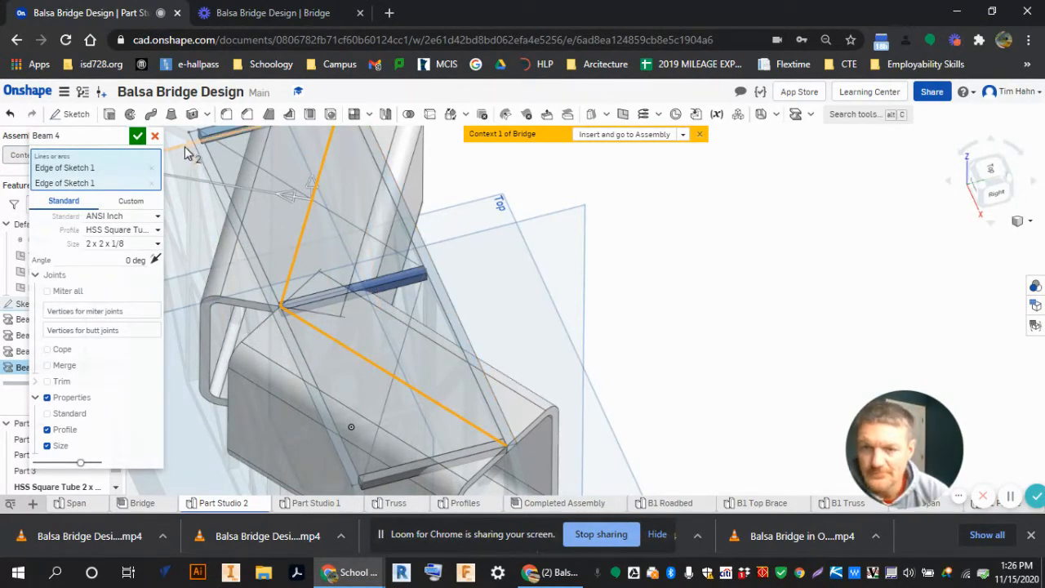
{"action": "left_click", "coordinate": [131, 201]}
{"action": "left_click", "coordinate": [109, 235]}
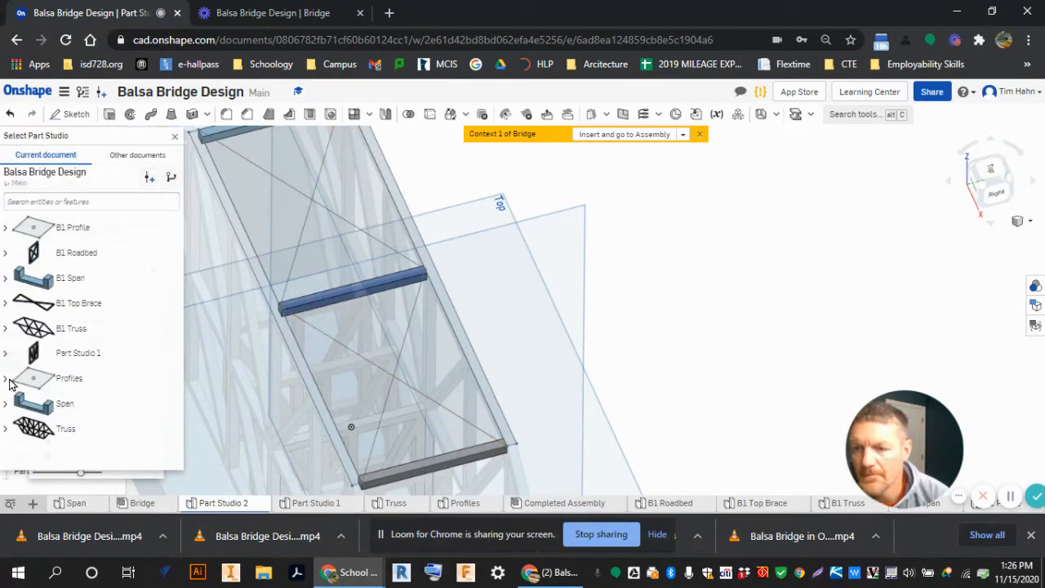
{"action": "left_click", "coordinate": [9, 379]}
{"action": "left_click", "coordinate": [69, 403]}
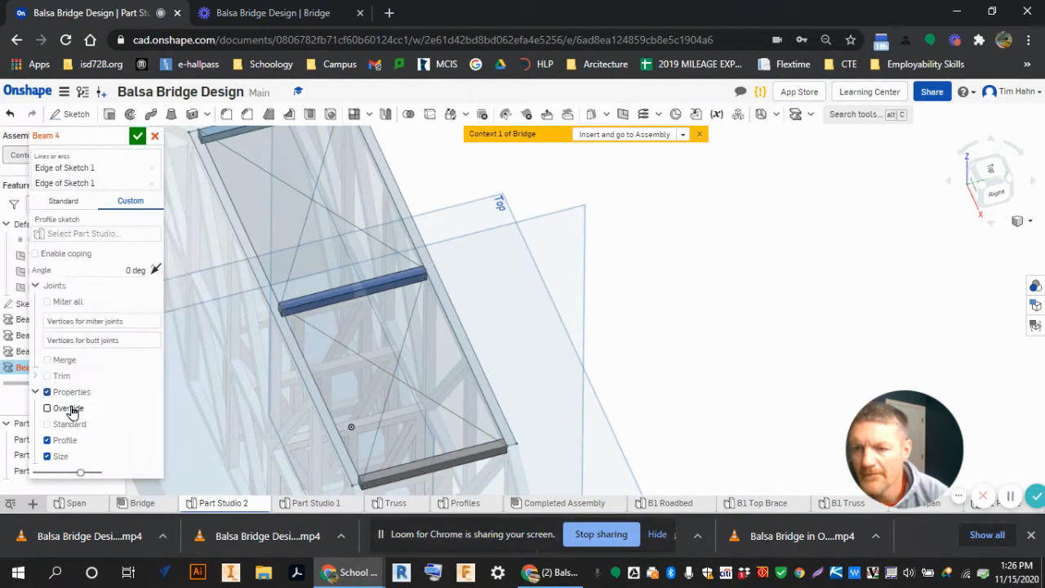
{"action": "left_click", "coordinate": [137, 137]}
Edit the diagonal beams' feature, enable Trim, and pick the facing sides of the middle and one end cross beam as planar trim faces.
{"action": "scroll", "coordinate": [384, 384], "scroll_direction": "down", "scroll_amount": 3}
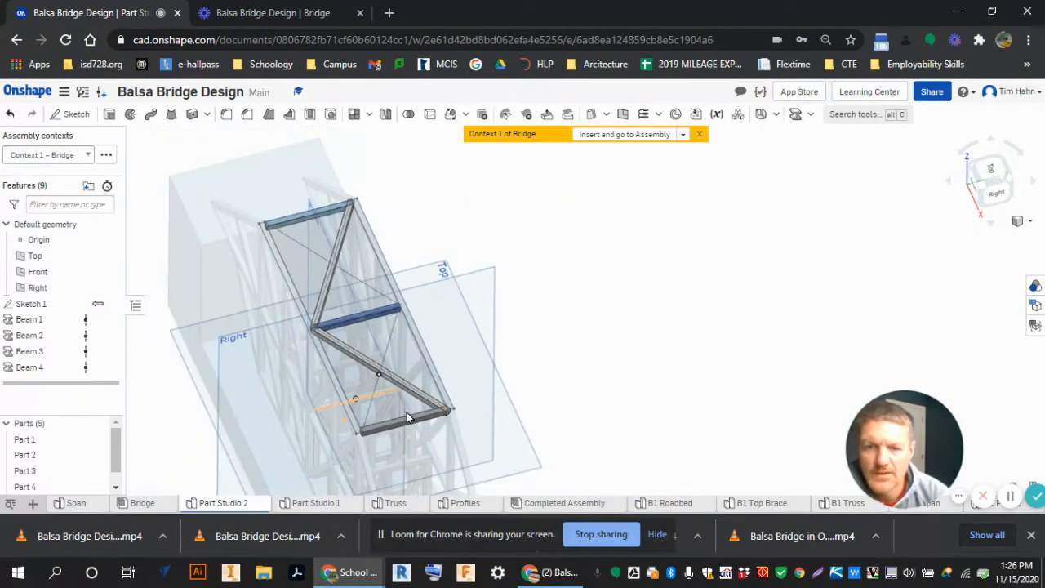
{"action": "scroll", "coordinate": [407, 412], "scroll_direction": "up", "scroll_amount": 4}
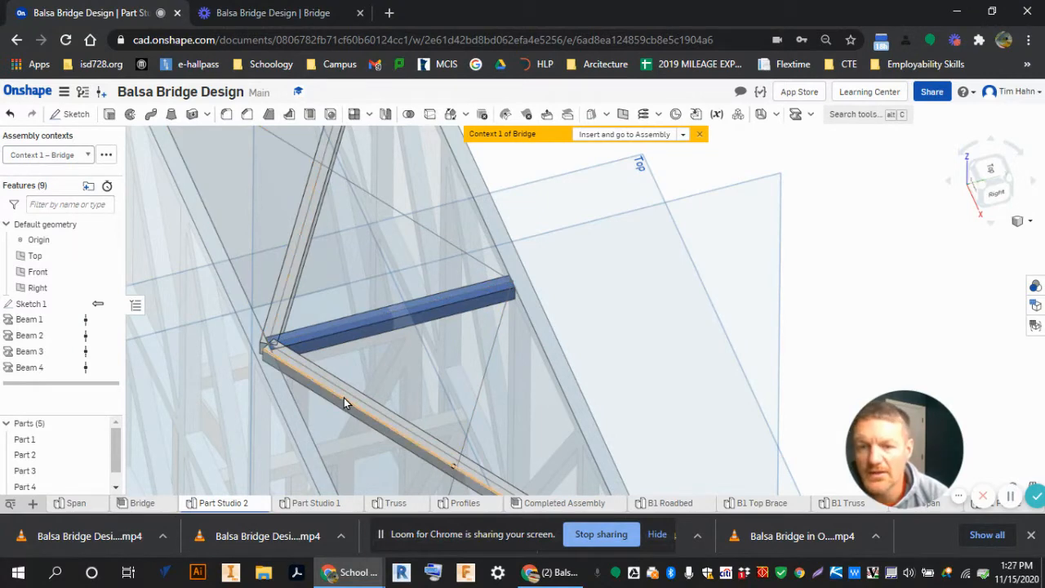
{"action": "double_click", "coordinate": [27, 368]}
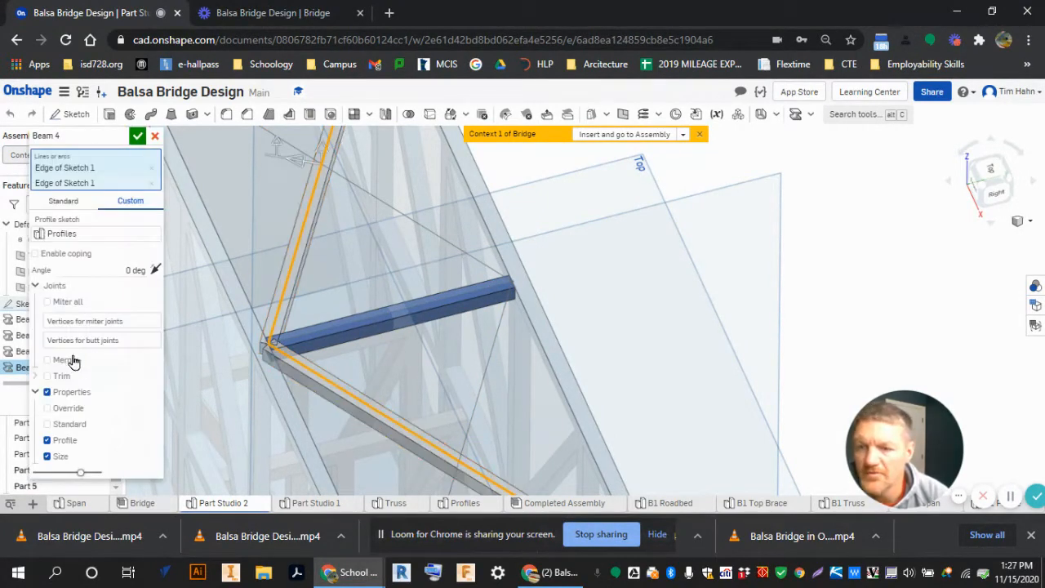
{"action": "left_click", "coordinate": [46, 376]}
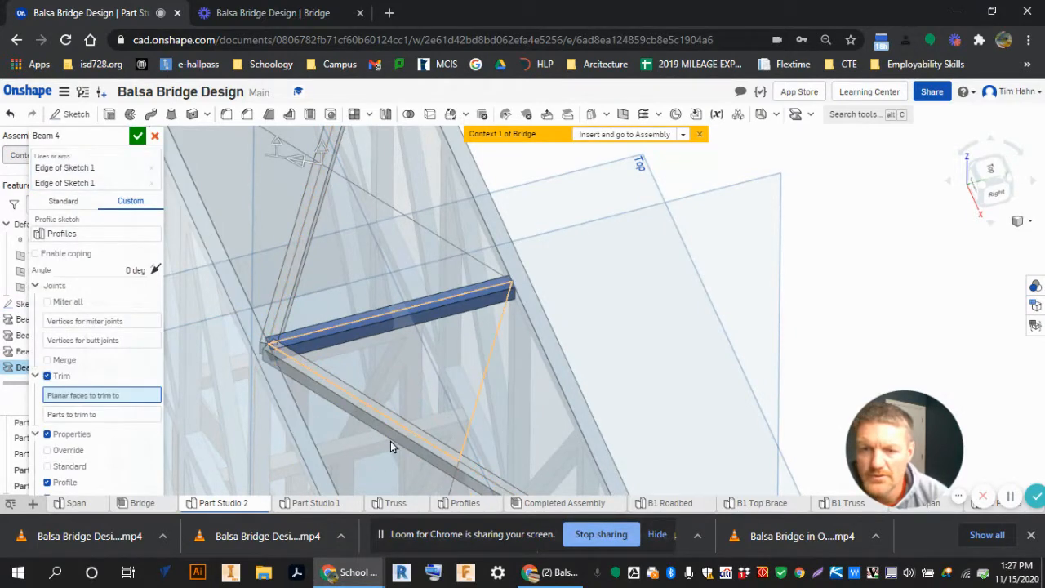
{"action": "right_click_drag", "start_coordinate": [362, 432], "coordinate": [387, 395]}
{"action": "scroll", "coordinate": [370, 342], "scroll_direction": "up", "scroll_amount": 5}
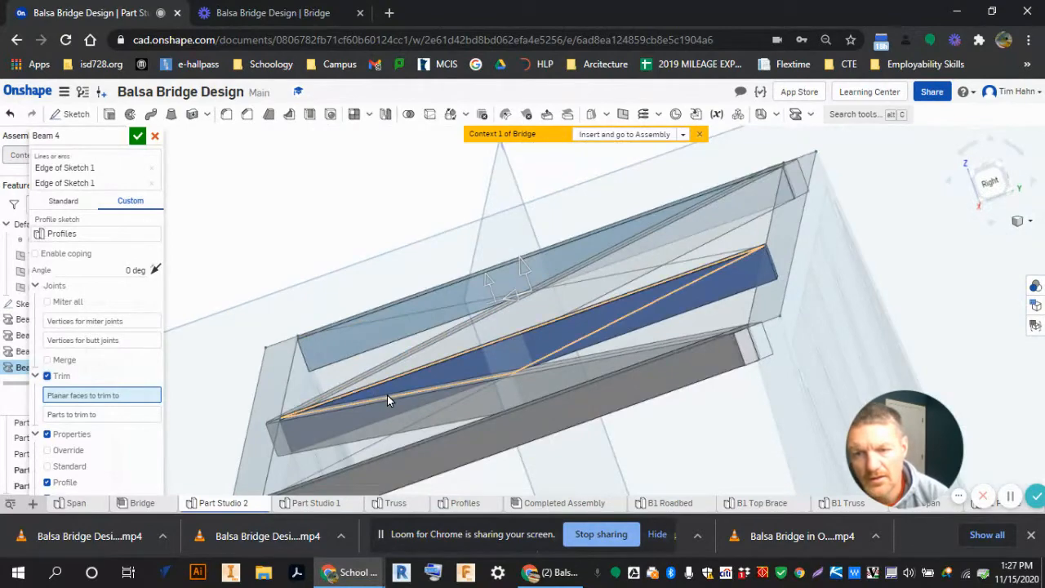
{"action": "right_click_drag", "start_coordinate": [671, 347], "coordinate": [711, 309]}
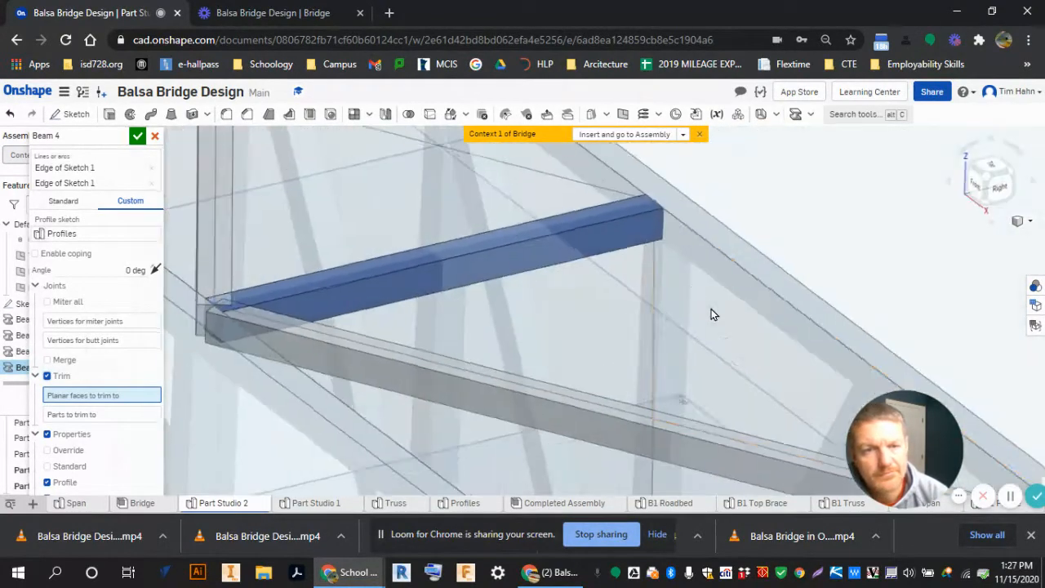
{"action": "right_click_drag", "start_coordinate": [629, 240], "coordinate": [635, 220]}
{"action": "left_click", "coordinate": [614, 276]}
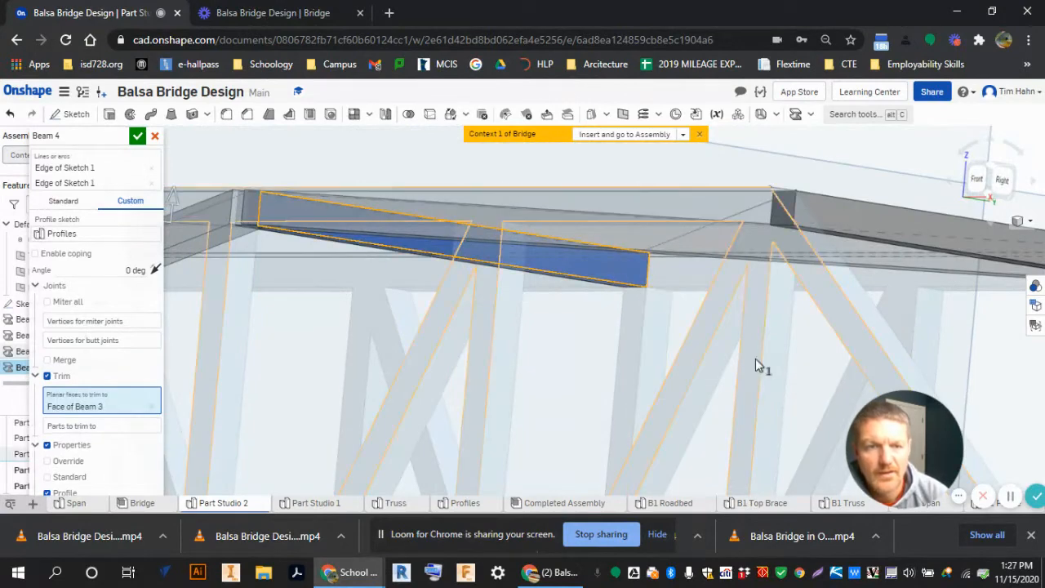
{"action": "right_click_drag", "start_coordinate": [783, 255], "coordinate": [948, 331]}
{"action": "left_click", "coordinate": [987, 378]}
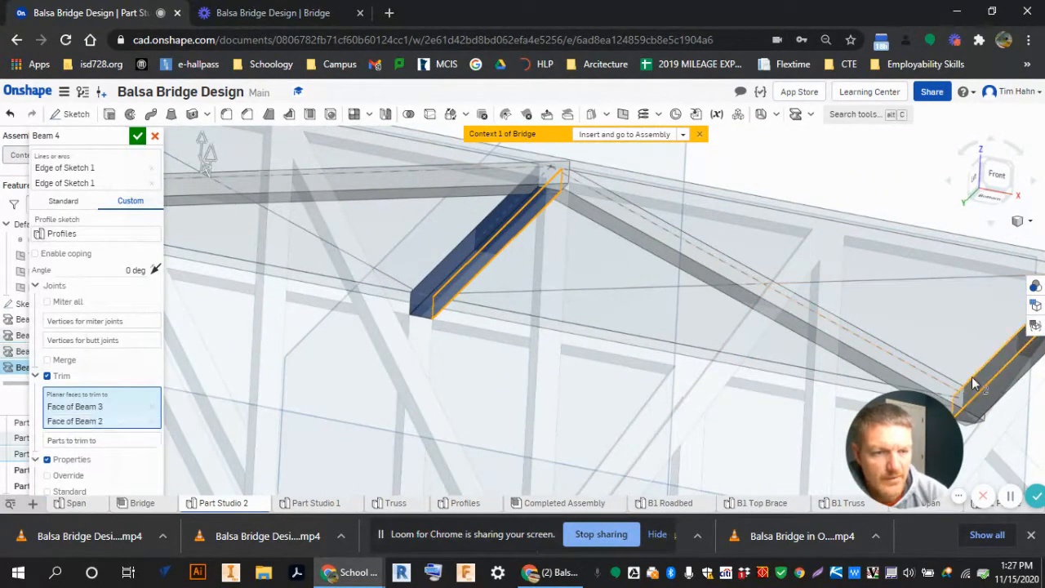
Add the inner faces of both trusses as planar trim faces for the diagonal beams.
{"action": "right_click_drag", "start_coordinate": [614, 338], "coordinate": [672, 238]}
{"action": "left_click", "coordinate": [547, 348]}
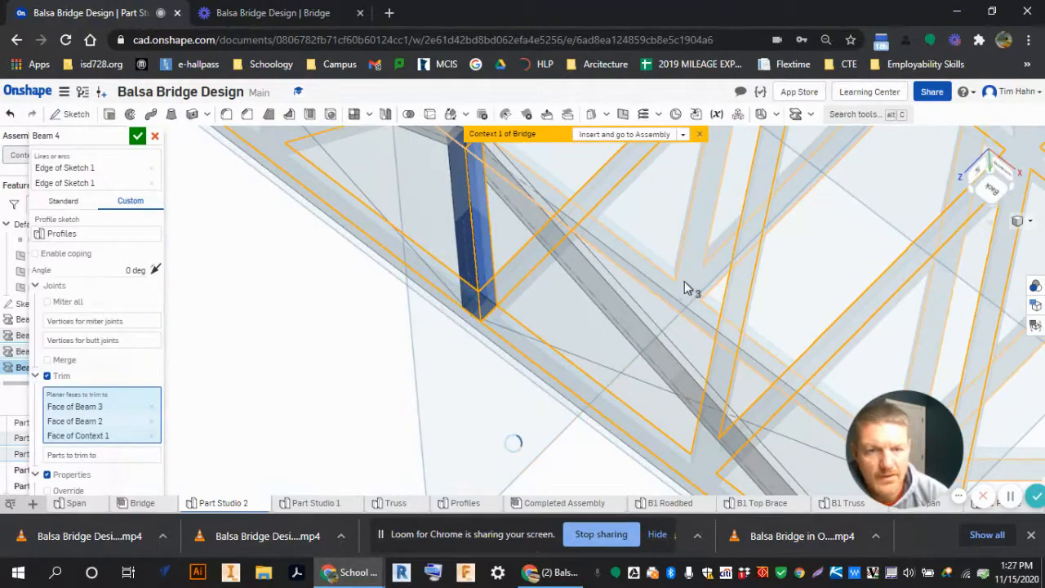
{"action": "left_click", "coordinate": [684, 287]}
{"action": "right_click_drag", "start_coordinate": [746, 285], "coordinate": [656, 433]}
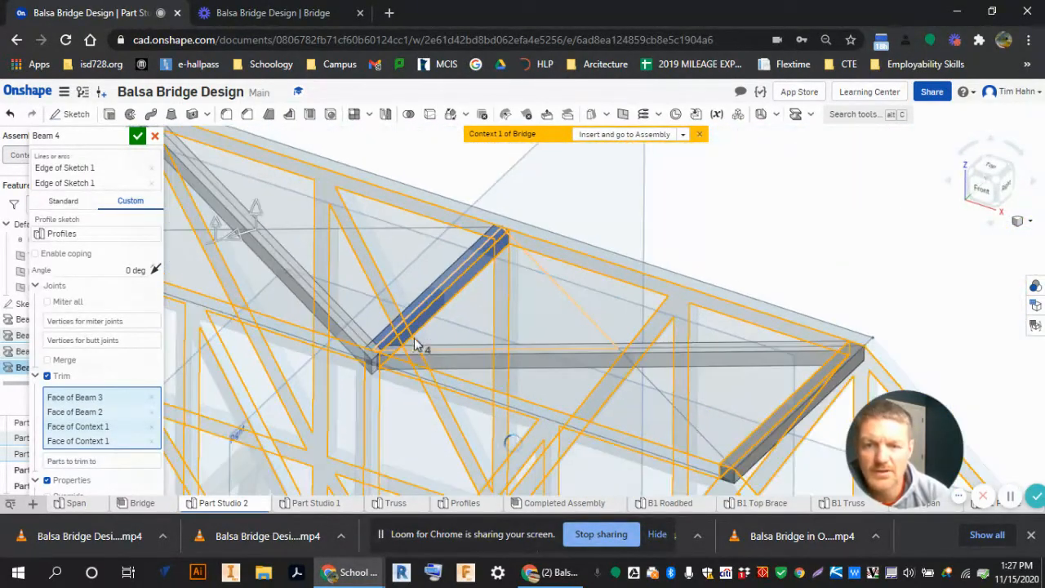
Add the opposite side face of the middle cross beam and the inner face of the other end cross beam as trim faces.
{"action": "right_click_drag", "start_coordinate": [337, 342], "coordinate": [397, 308]}
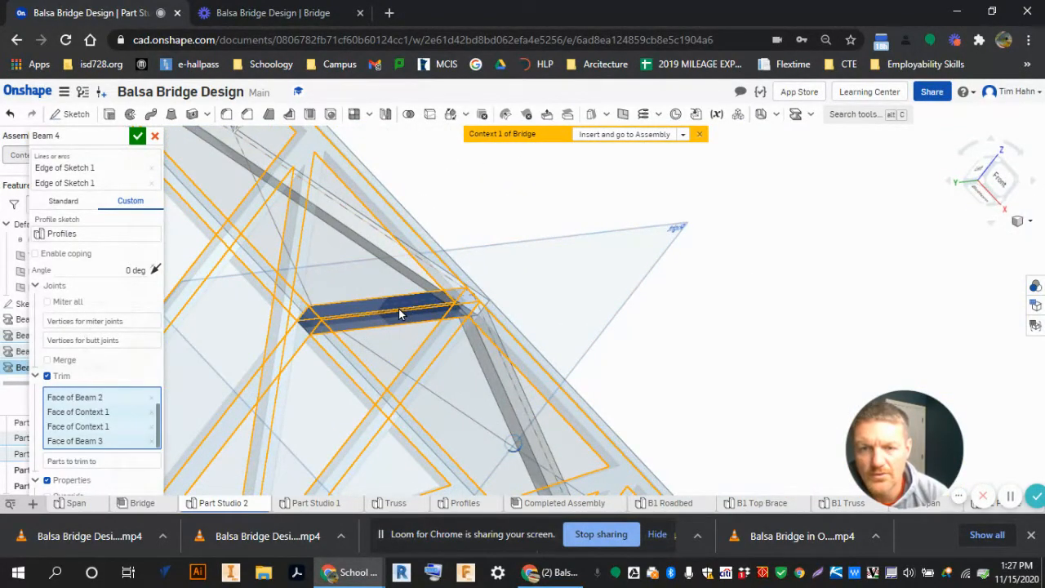
{"action": "right_click_drag", "start_coordinate": [513, 302], "coordinate": [362, 439]}
{"action": "scroll", "coordinate": [502, 388], "scroll_direction": "down", "scroll_amount": 3}
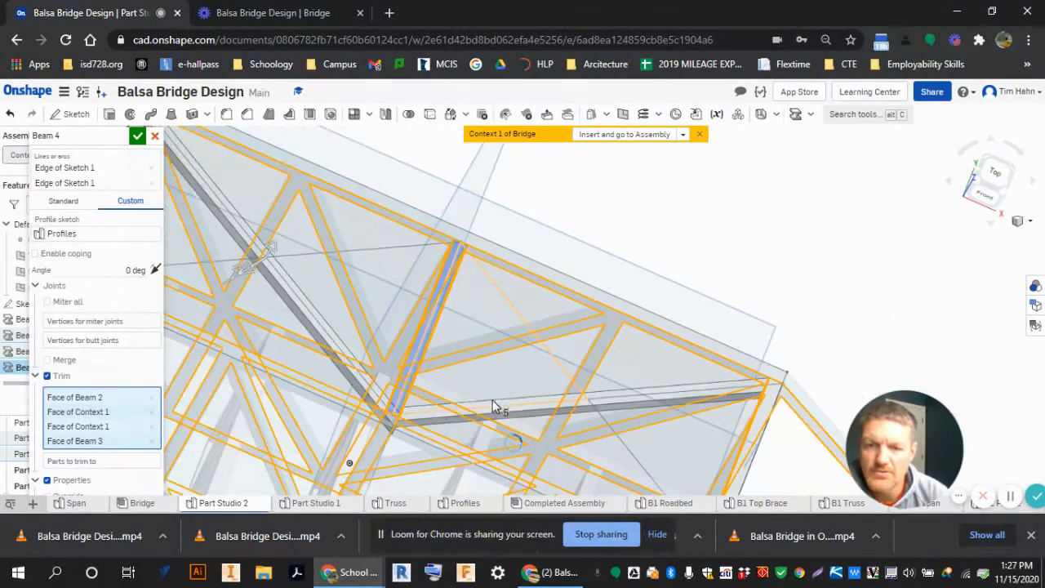
{"action": "right_click_drag", "start_coordinate": [438, 351], "coordinate": [280, 285]}
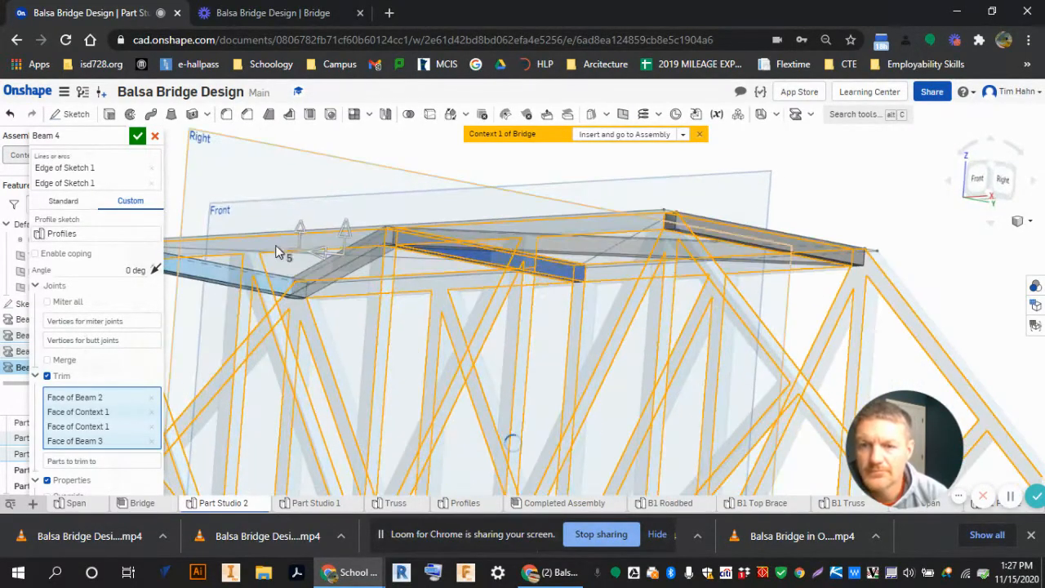
{"action": "left_click", "coordinate": [280, 286]}
Examine the trimmed diagonal ends against the cross beams and trusses from several sides.
{"action": "right_click_drag", "start_coordinate": [441, 242], "coordinate": [520, 223]}
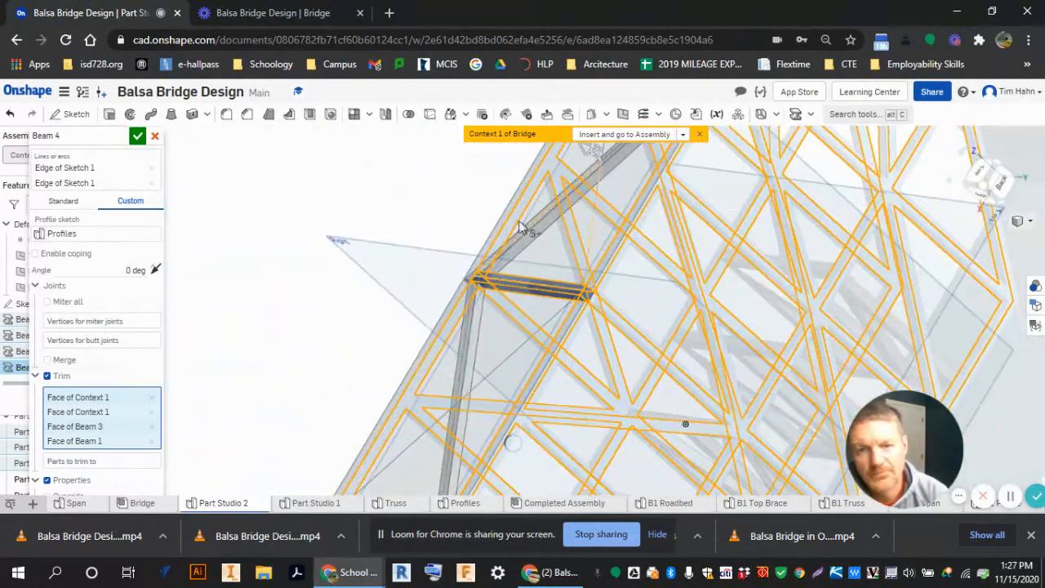
{"action": "scroll", "coordinate": [499, 218], "scroll_direction": "up", "scroll_amount": 2}
{"action": "scroll", "coordinate": [499, 219], "scroll_direction": "up", "scroll_amount": 2}
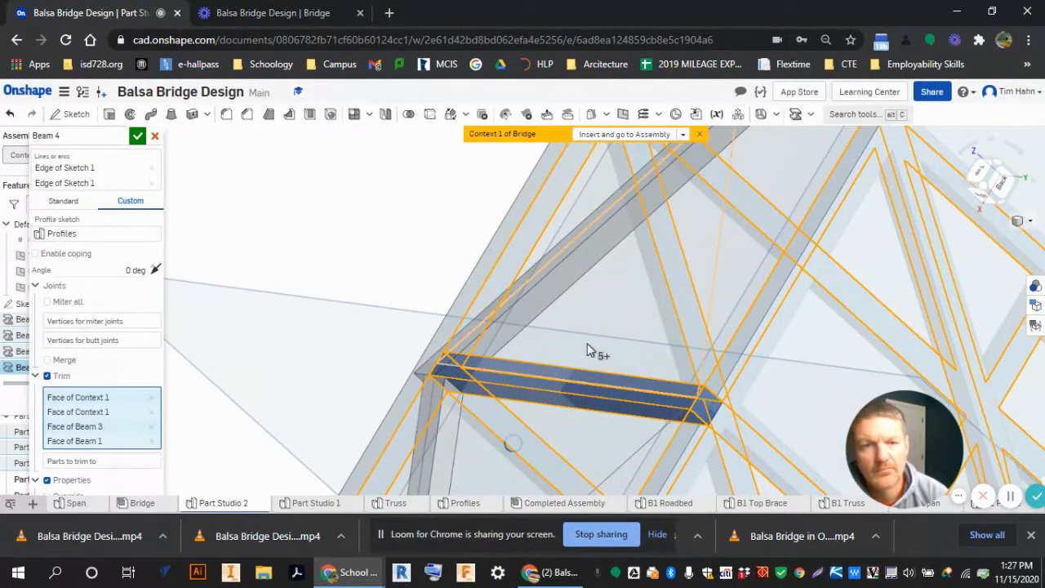
{"action": "right_click_drag", "start_coordinate": [586, 343], "coordinate": [747, 349]}
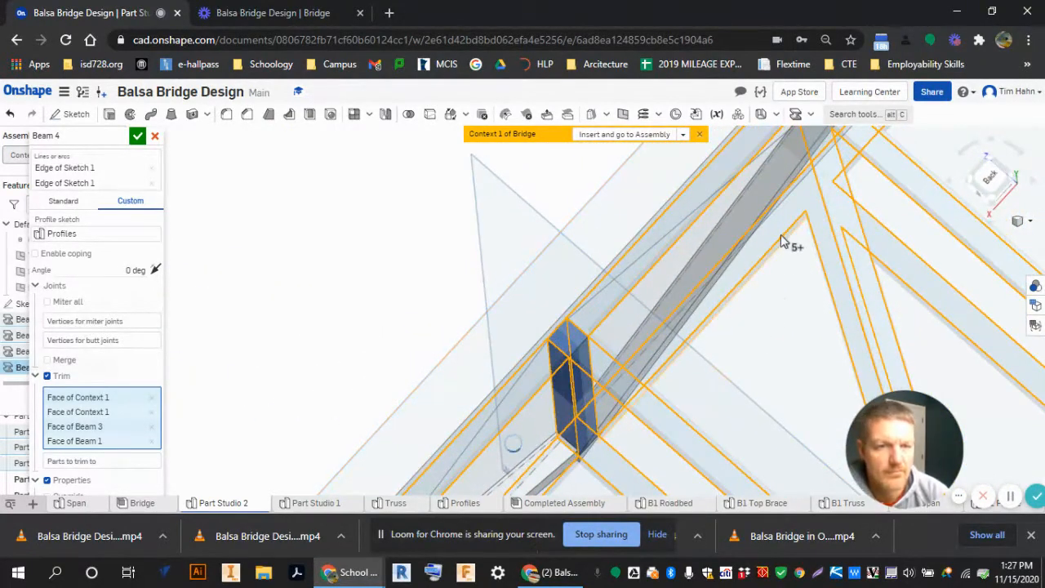
{"action": "right_click_drag", "start_coordinate": [527, 261], "coordinate": [270, 392]}
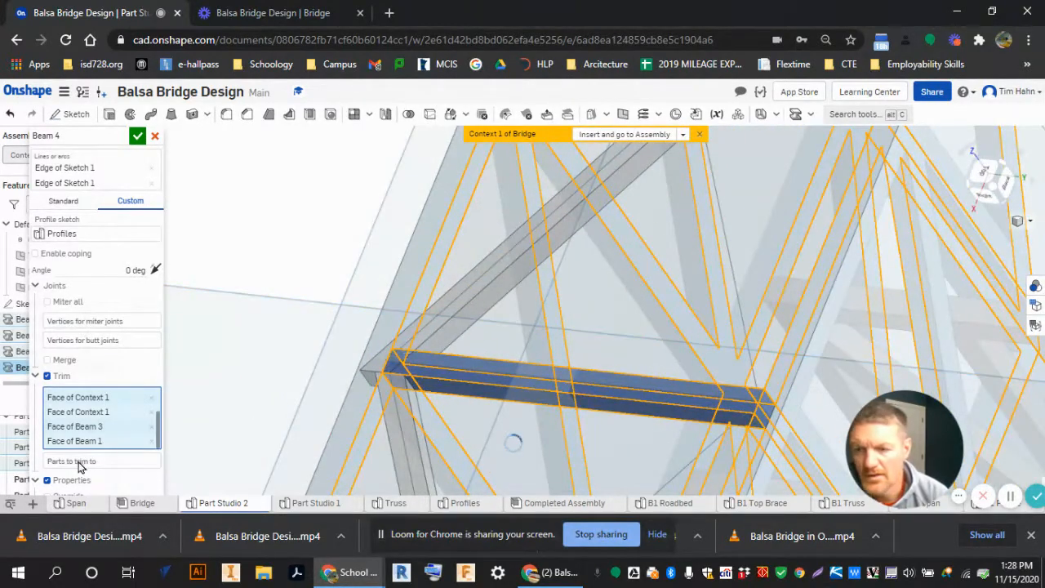
{"action": "left_click", "coordinate": [79, 462]}
{"action": "scroll", "coordinate": [331, 322], "scroll_direction": "down", "scroll_amount": 4}
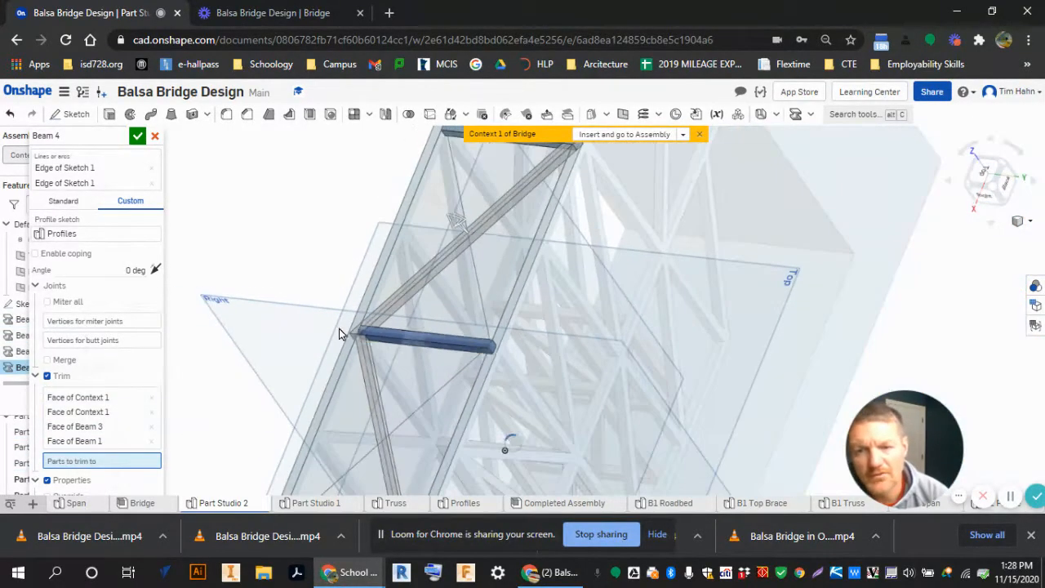
{"action": "scroll", "coordinate": [409, 318], "scroll_direction": "up", "scroll_amount": 2}
{"action": "right_click_drag", "start_coordinate": [397, 292], "coordinate": [535, 284]}
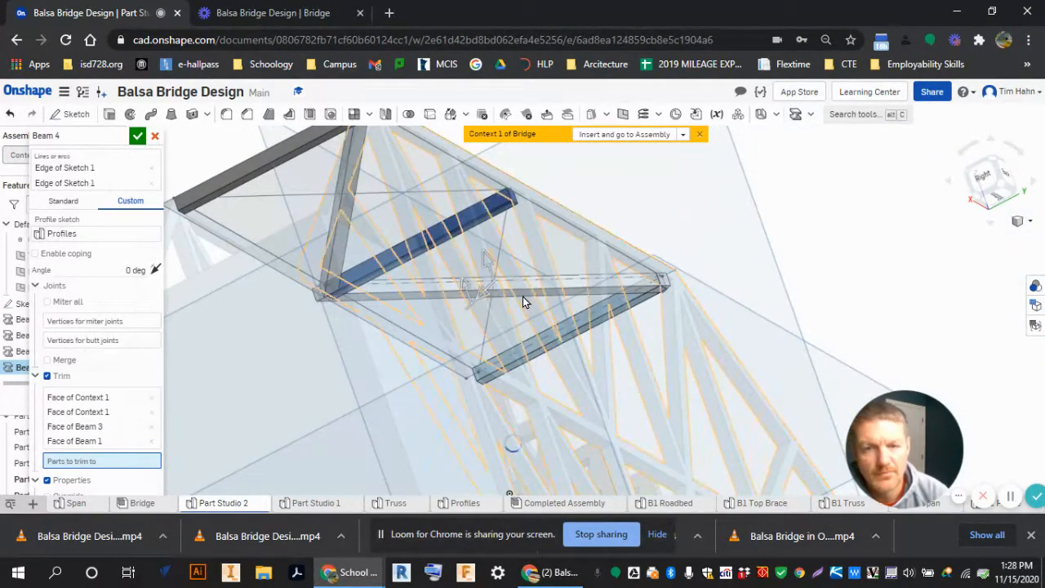
{"action": "scroll", "coordinate": [645, 285], "scroll_direction": "up", "scroll_amount": 3}
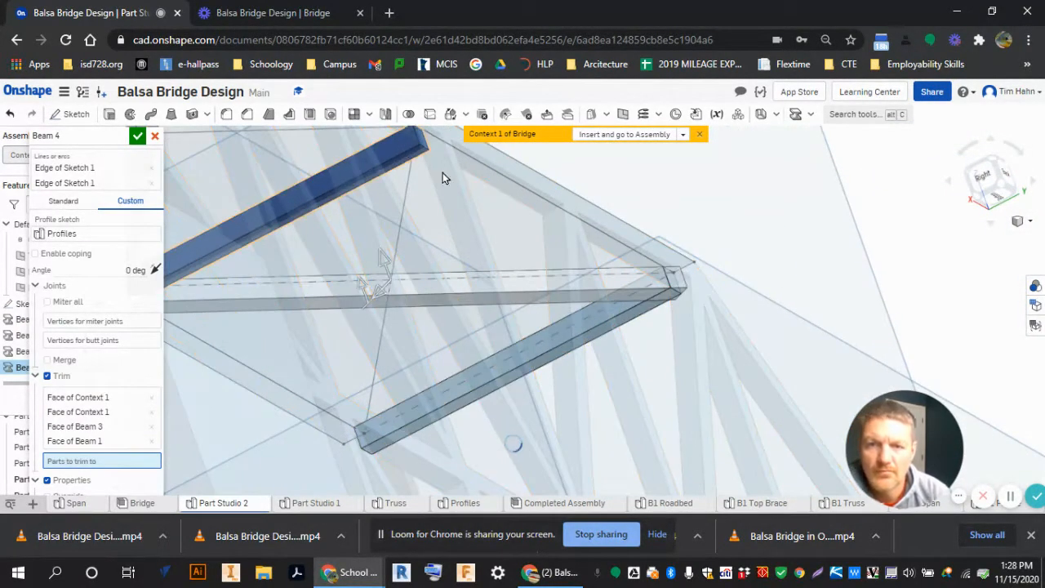
{"action": "right_click_drag", "start_coordinate": [656, 284], "coordinate": [602, 296]}
{"action": "scroll", "coordinate": [656, 269], "scroll_direction": "down", "scroll_amount": 5}
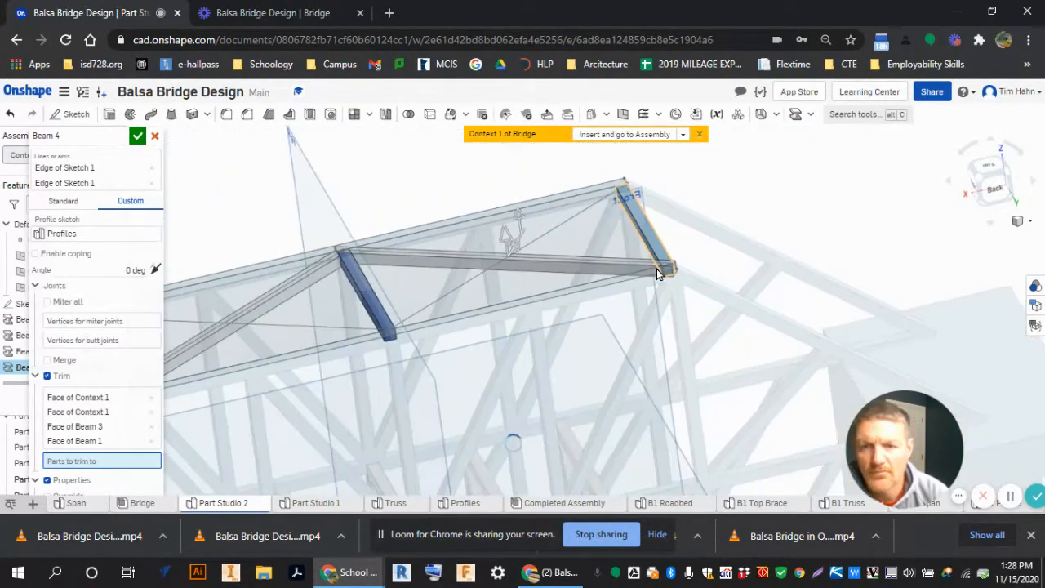
{"action": "right_click_drag", "start_coordinate": [654, 275], "coordinate": [398, 318]}
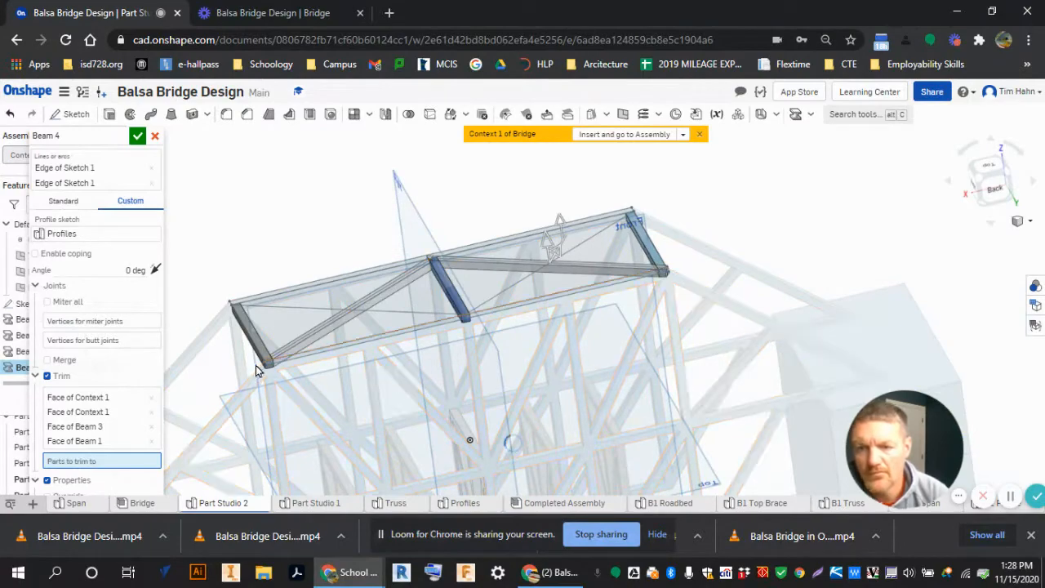
{"action": "scroll", "coordinate": [261, 363], "scroll_direction": "up", "scroll_amount": 5}
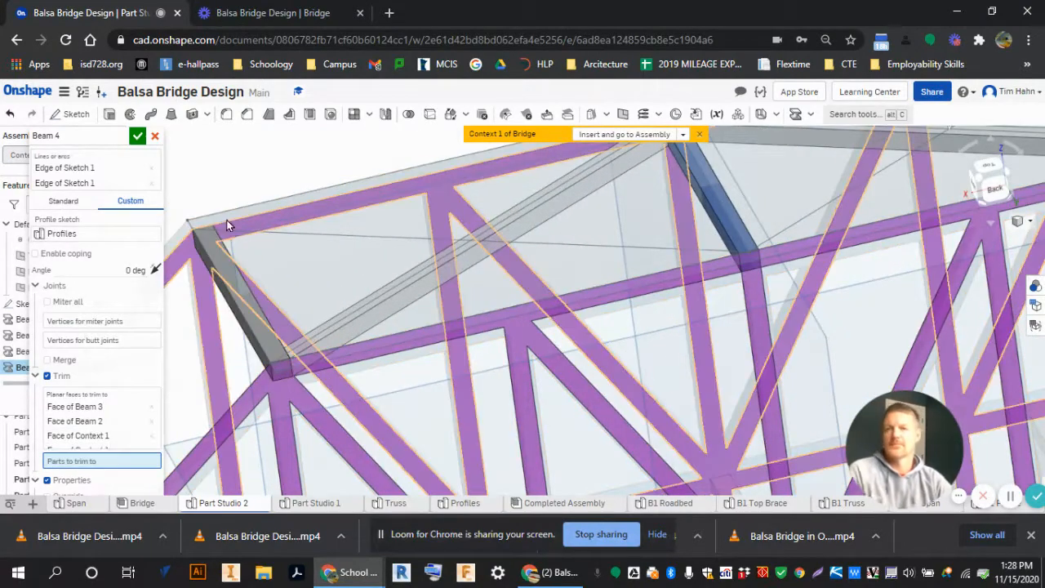
Accept the trimmed diagonal beams and review the bracing from above and the side.
{"action": "left_click", "coordinate": [138, 136]}
{"action": "right_click_drag", "start_coordinate": [310, 198], "coordinate": [676, 324]}
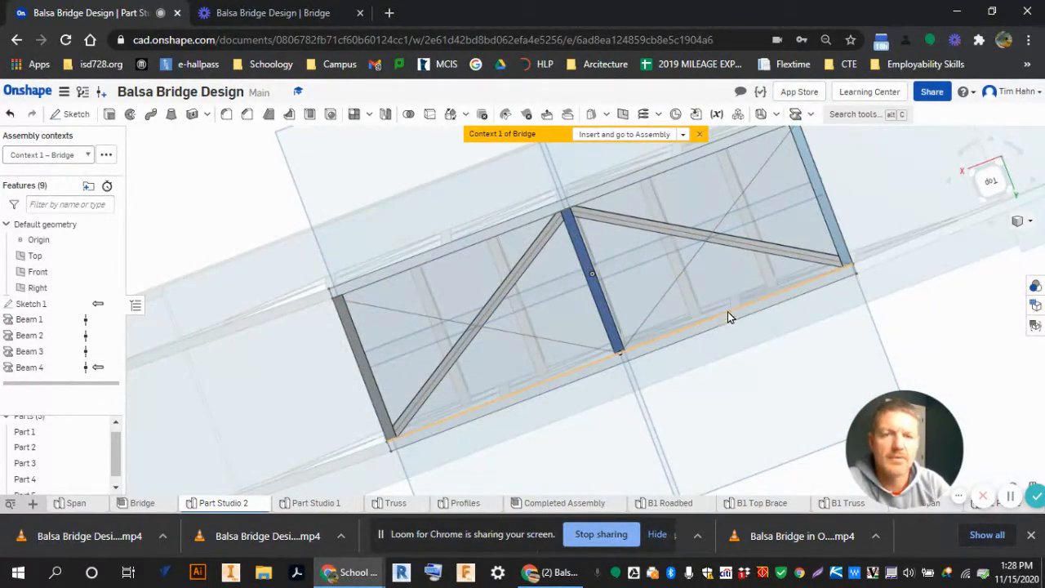
{"action": "right_click_drag", "start_coordinate": [728, 311], "coordinate": [727, 231]}
{"action": "right_click_drag", "start_coordinate": [597, 260], "coordinate": [506, 312]}
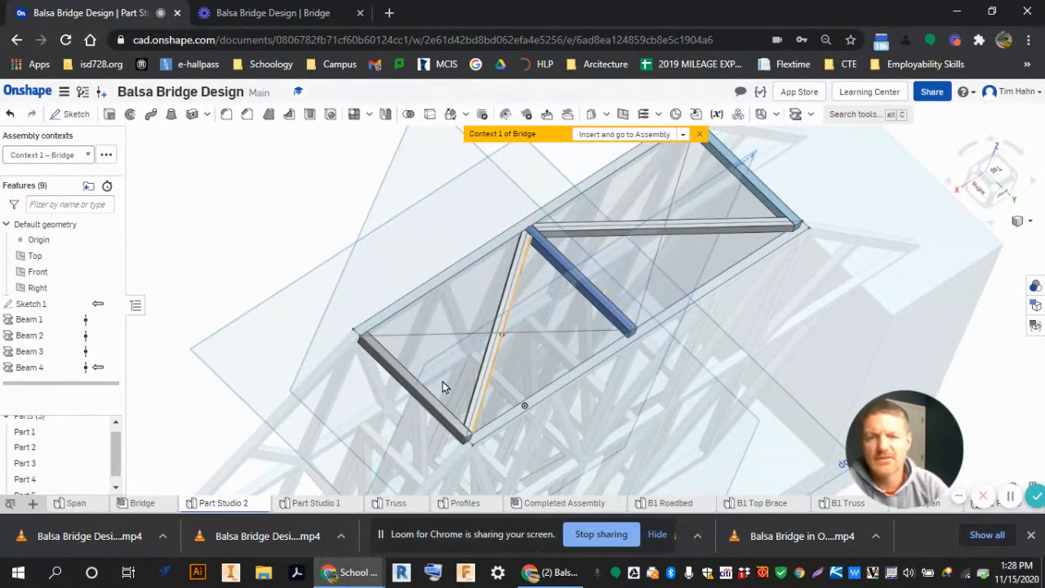
Edit Sketch 1 and try to convert the window-selected long side lines to construction geometry.
{"action": "double_click", "coordinate": [18, 304]}
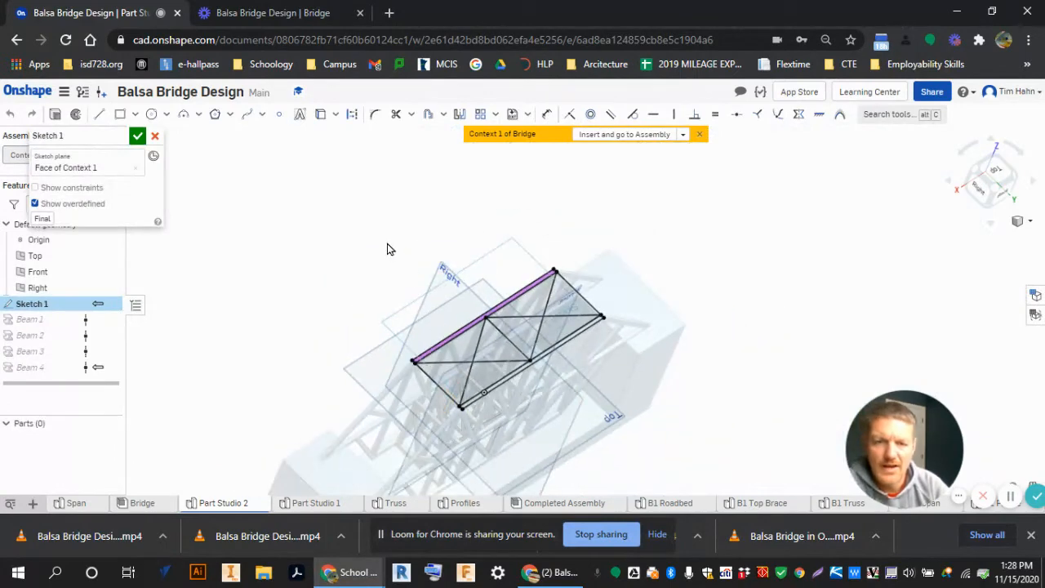
{"action": "left_click_drag", "start_coordinate": [387, 243], "coordinate": [619, 429]}
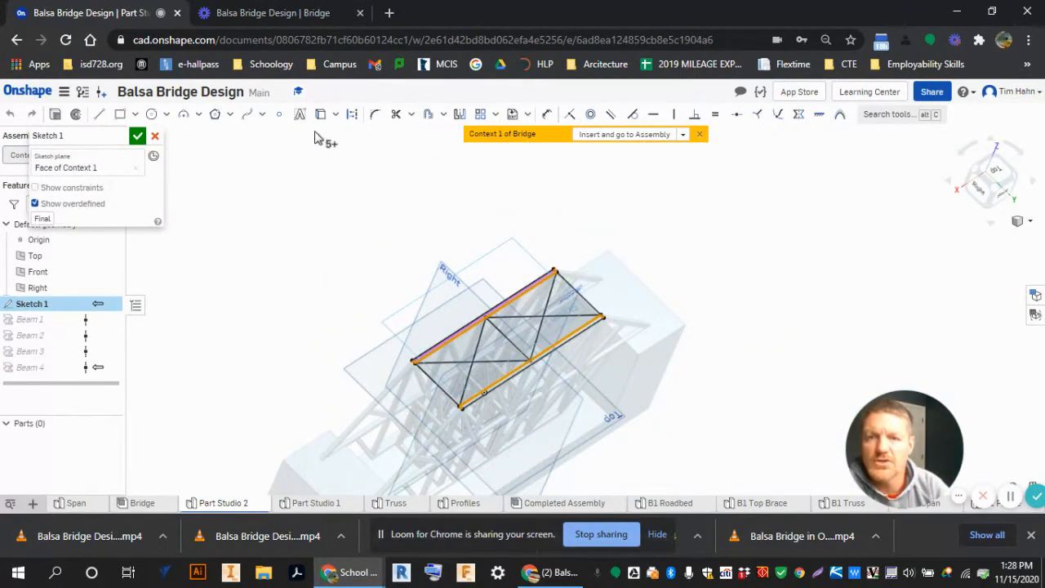
{"action": "left_click", "coordinate": [352, 116]}
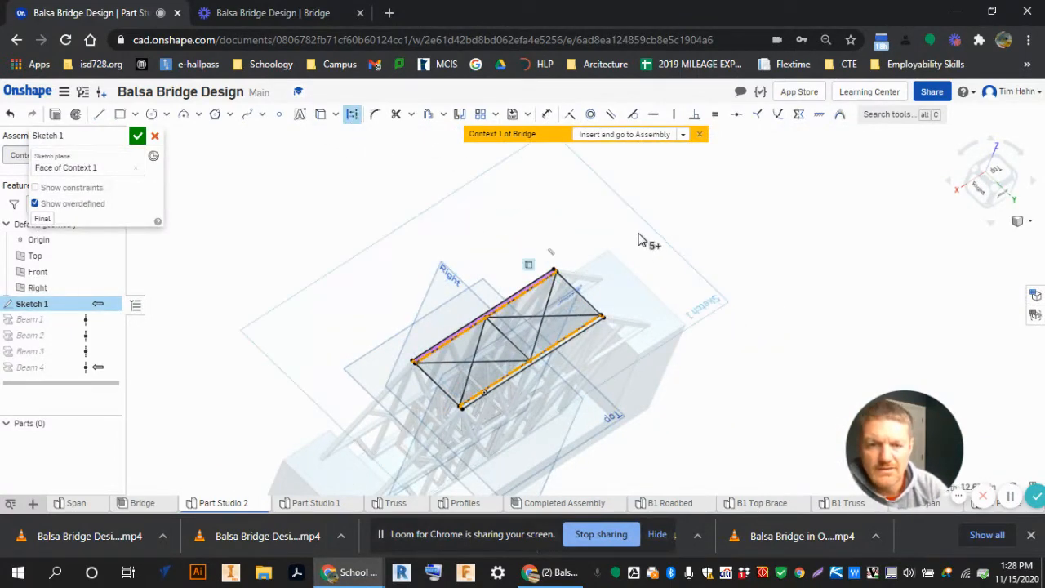
{"action": "left_click", "coordinate": [136, 137]}
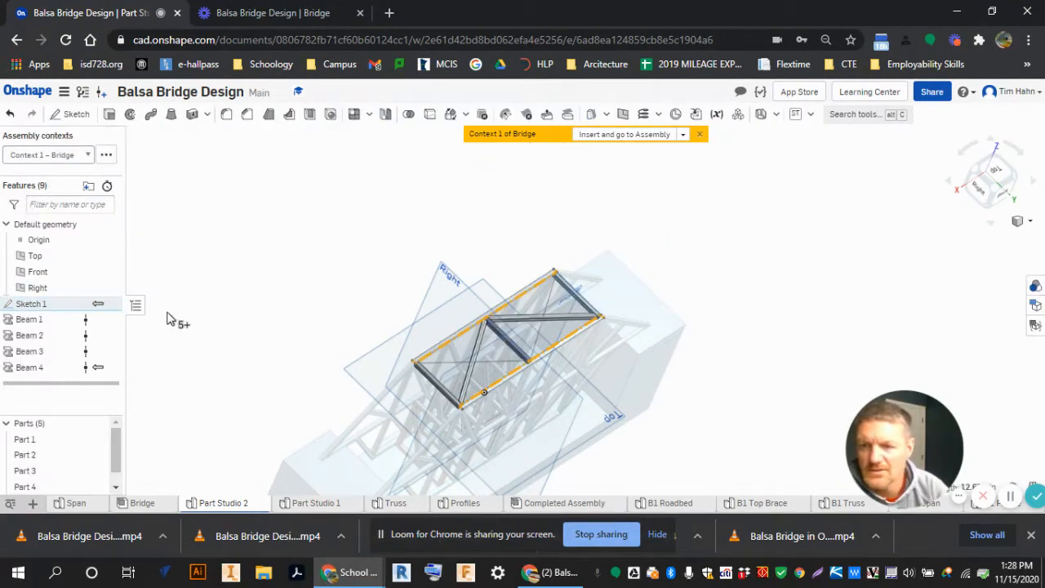
Reopen Sketch 1, convert all of its lines to construction geometry, and accept the sketch.
{"action": "left_click", "coordinate": [29, 305]}
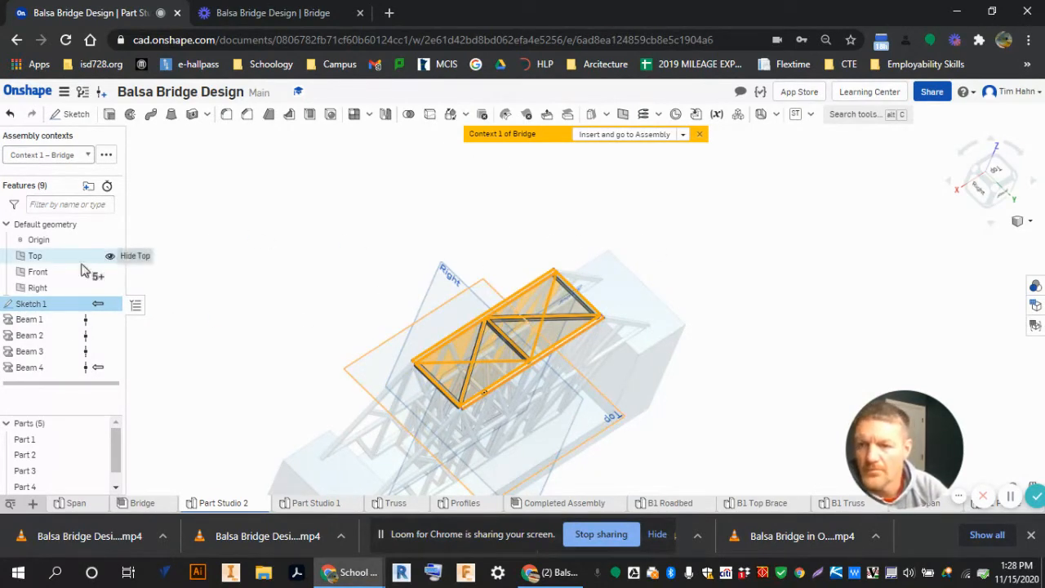
{"action": "double_click", "coordinate": [28, 303]}
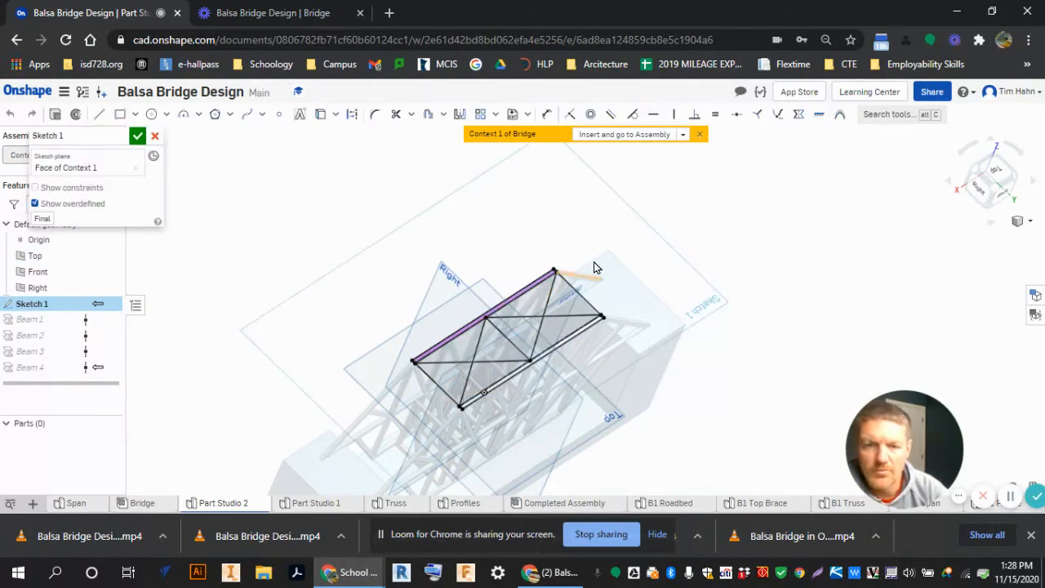
{"action": "mouse_move", "coordinate": [654, 235]}
{"action": "left_mouse_down"}
{"action": "mouse_move", "coordinate": [574, 334]}
{"action": "mouse_move", "coordinate": [360, 457]}
{"action": "left_mouse_up"}
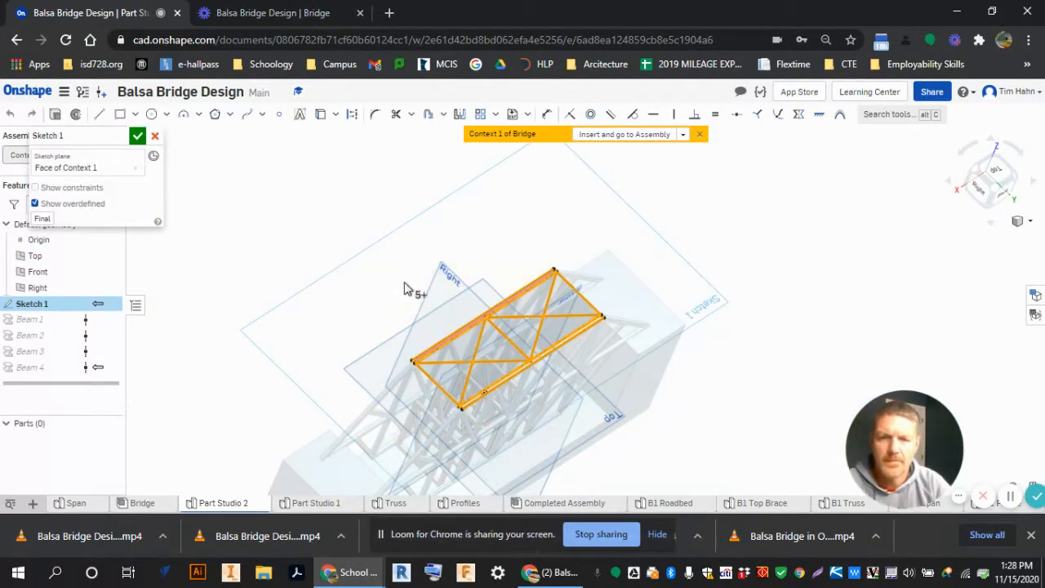
{"action": "left_click", "coordinate": [352, 115]}
{"action": "left_click", "coordinate": [348, 319]}
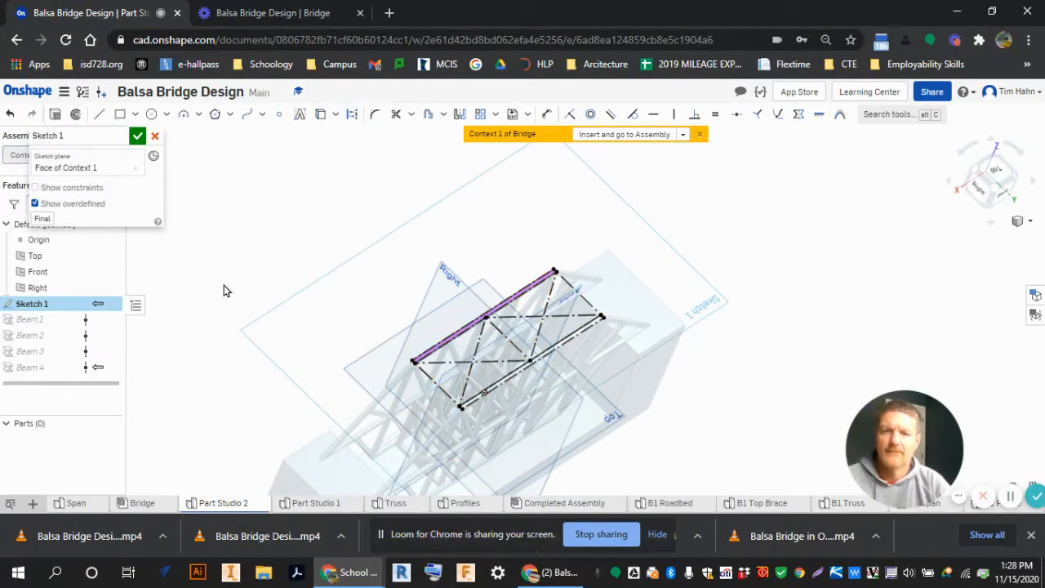
{"action": "left_click", "coordinate": [137, 136]}
{"action": "mouse_move", "coordinate": [432, 368]}
{"action": "right_mouse_down"}
{"action": "mouse_move", "coordinate": [471, 307]}
{"action": "mouse_move", "coordinate": [406, 334]}
{"action": "mouse_move", "coordinate": [381, 283]}
{"action": "mouse_move", "coordinate": [523, 299]}
{"action": "mouse_move", "coordinate": [498, 345]}
{"action": "right_mouse_up"}
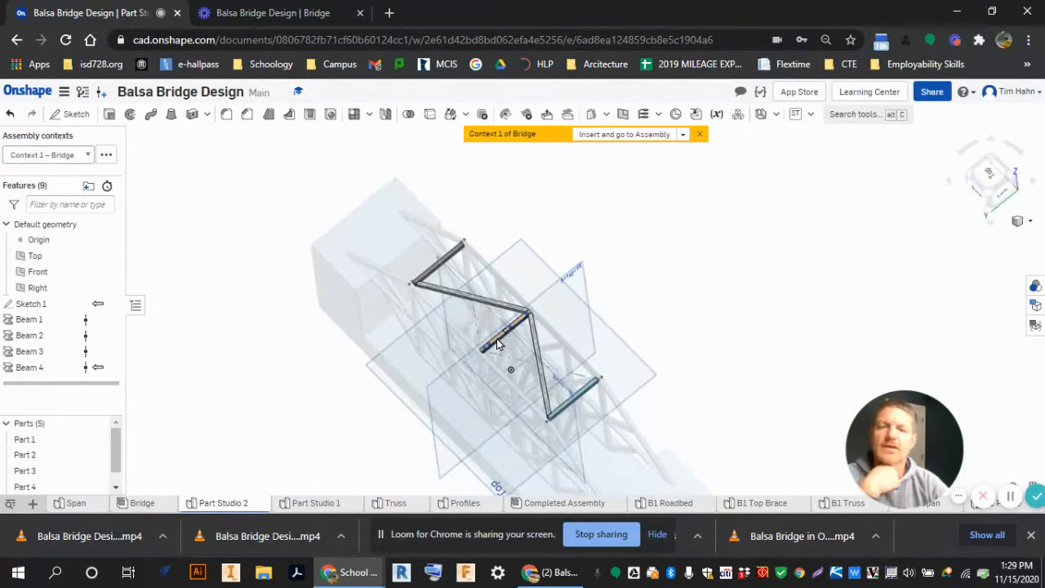
{"action": "right_click_drag", "start_coordinate": [540, 277], "coordinate": [729, 435]}
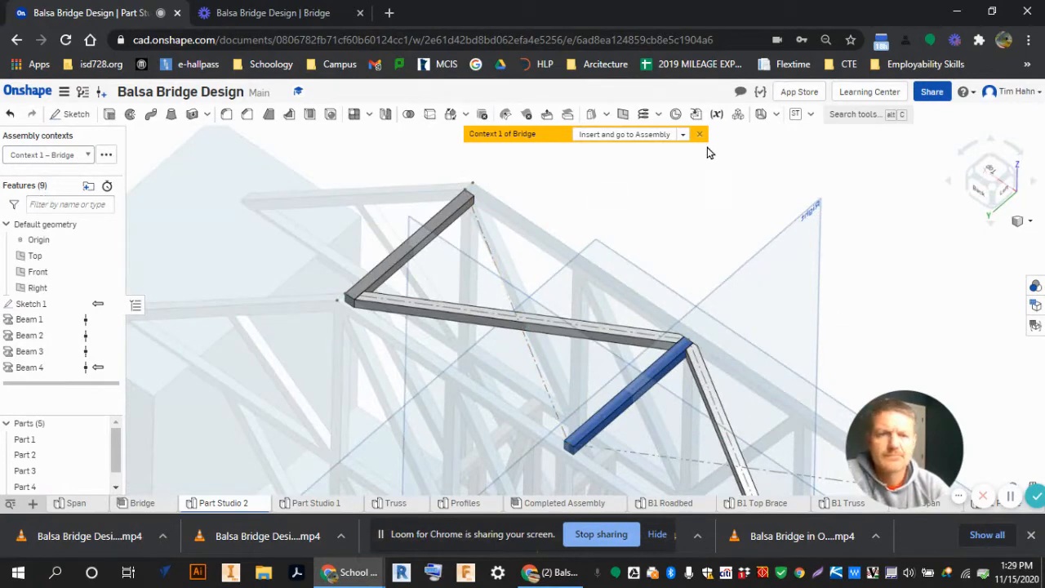
Start a new Beam feature along the two remaining diagonal lines of Sketch 1, which cross the existing diagonals in each bay.
{"action": "left_click", "coordinate": [810, 120]}
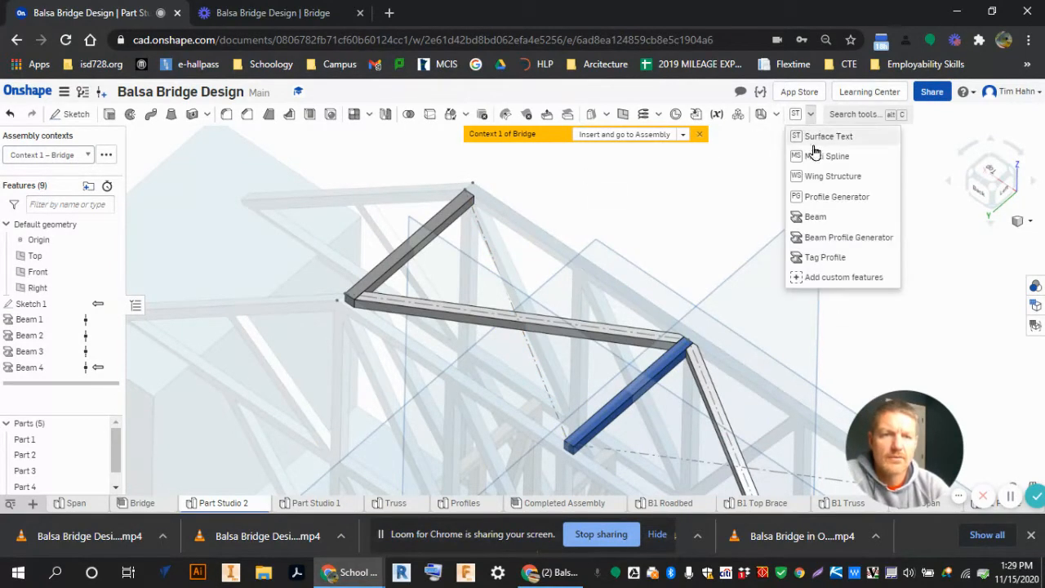
{"action": "left_click", "coordinate": [820, 235]}
{"action": "scroll", "coordinate": [511, 251], "scroll_direction": "up", "scroll_amount": 3}
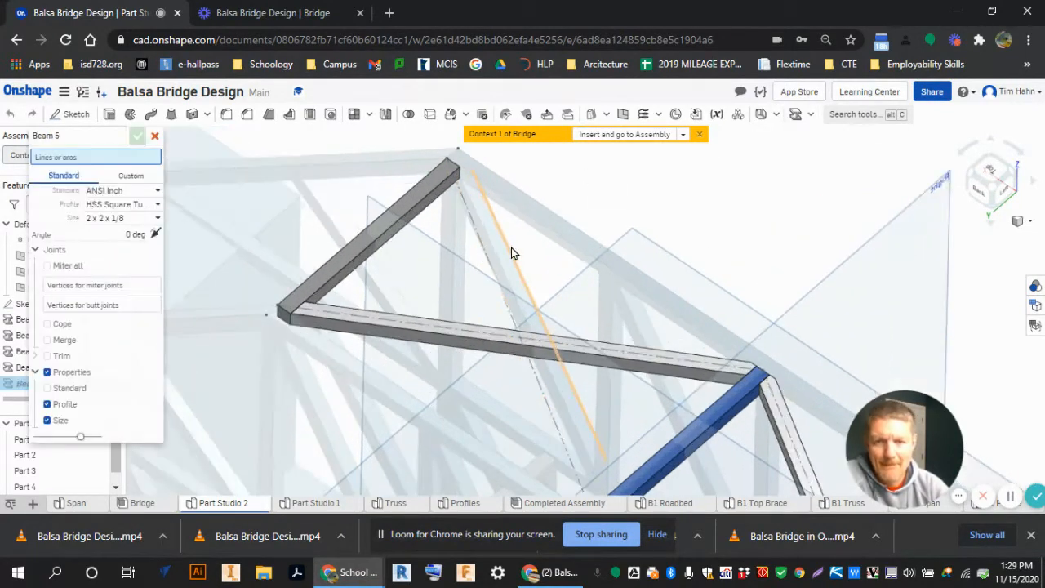
{"action": "left_click", "coordinate": [473, 240]}
{"action": "scroll", "coordinate": [506, 274], "scroll_direction": "down", "scroll_amount": 2}
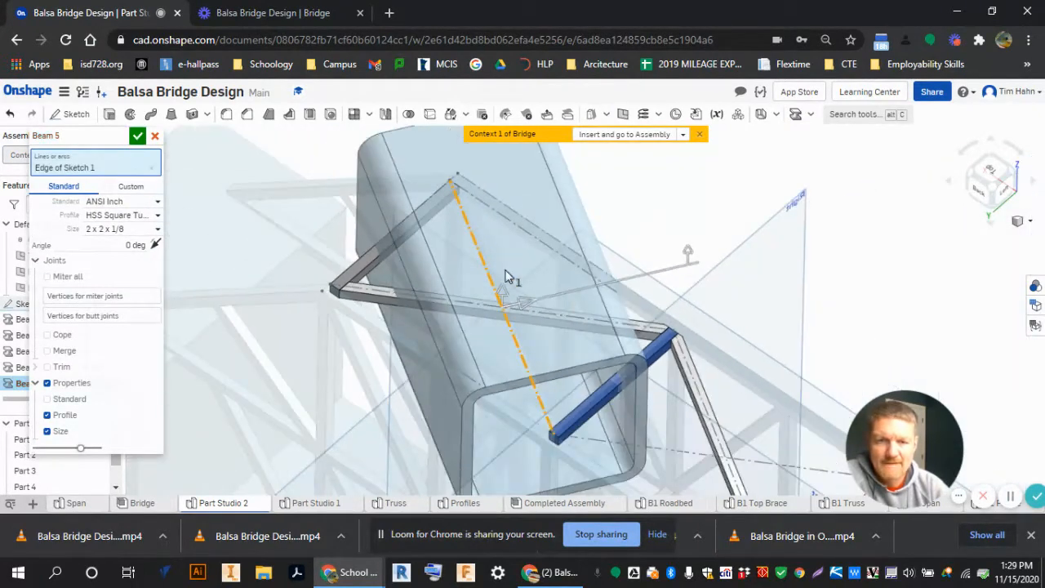
{"action": "left_click", "coordinate": [693, 455]}
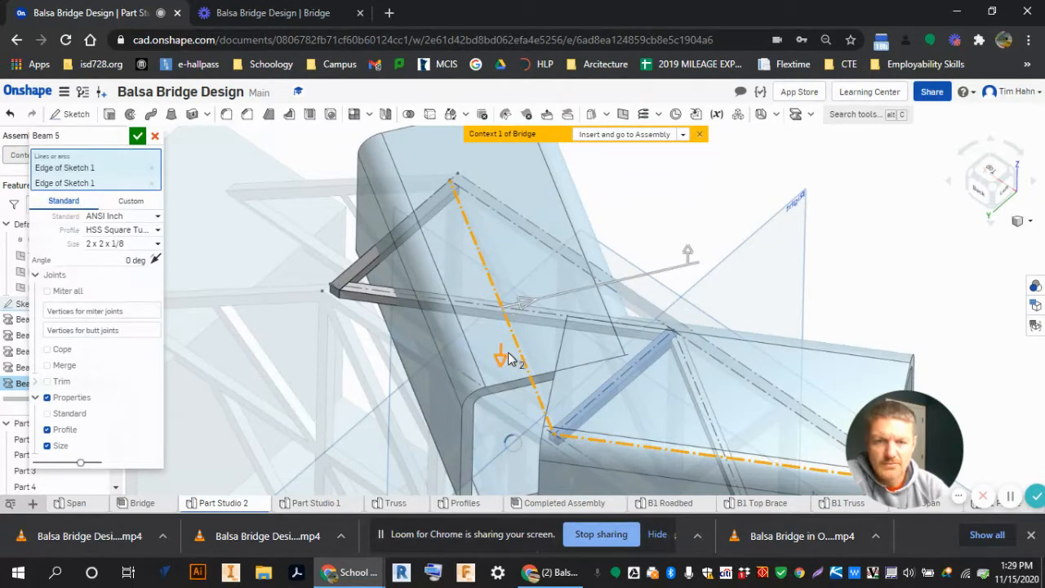
Give the new diagonal beams the custom profile sketch from the Profiles part studio.
{"action": "left_click", "coordinate": [131, 202]}
{"action": "left_click", "coordinate": [71, 234]}
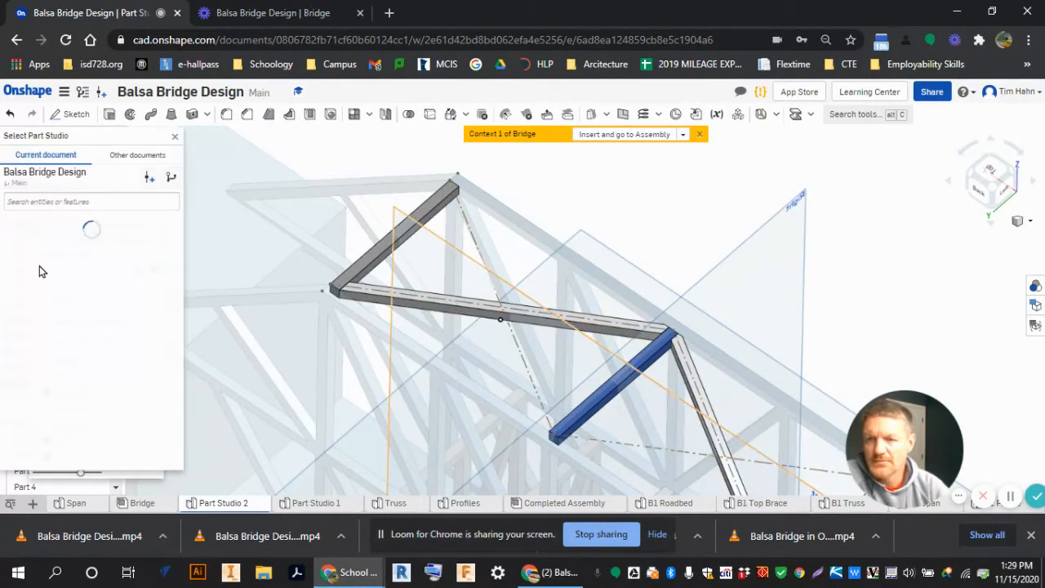
{"action": "left_click", "coordinate": [6, 380]}
{"action": "left_click", "coordinate": [67, 404]}
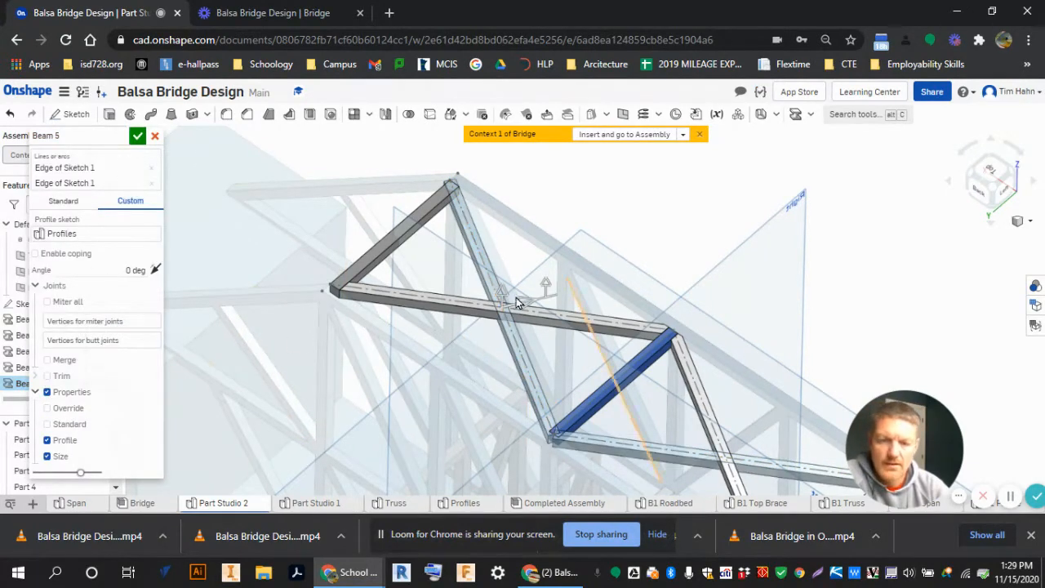
Enable Trim and trim to both side faces of the first bay's crossing diagonal, the adjacent truss face and the end cross beam's face.
{"action": "left_click", "coordinate": [47, 376]}
{"action": "scroll", "coordinate": [498, 313], "scroll_direction": "up", "scroll_amount": 5}
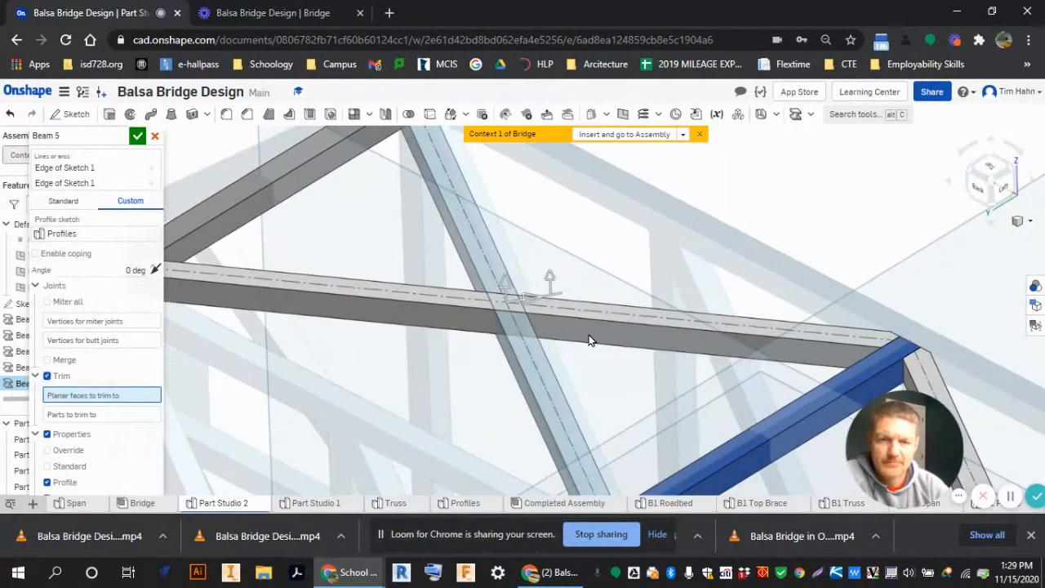
{"action": "left_click", "coordinate": [590, 329]}
{"action": "right_click_drag", "start_coordinate": [618, 360], "coordinate": [692, 290]}
{"action": "left_click", "coordinate": [630, 336]}
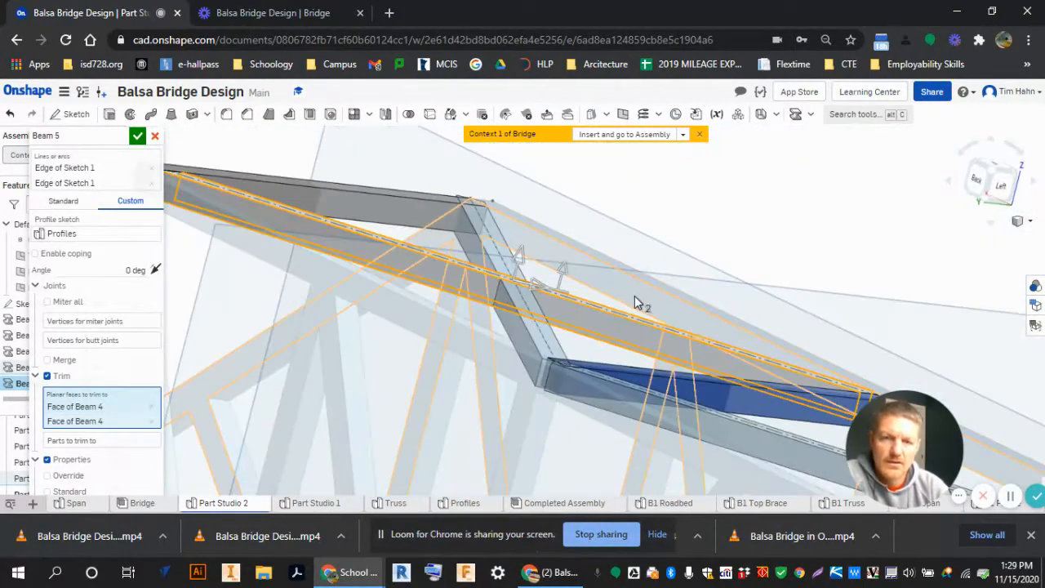
{"action": "left_click", "coordinate": [635, 301]}
{"action": "left_click", "coordinate": [441, 200]}
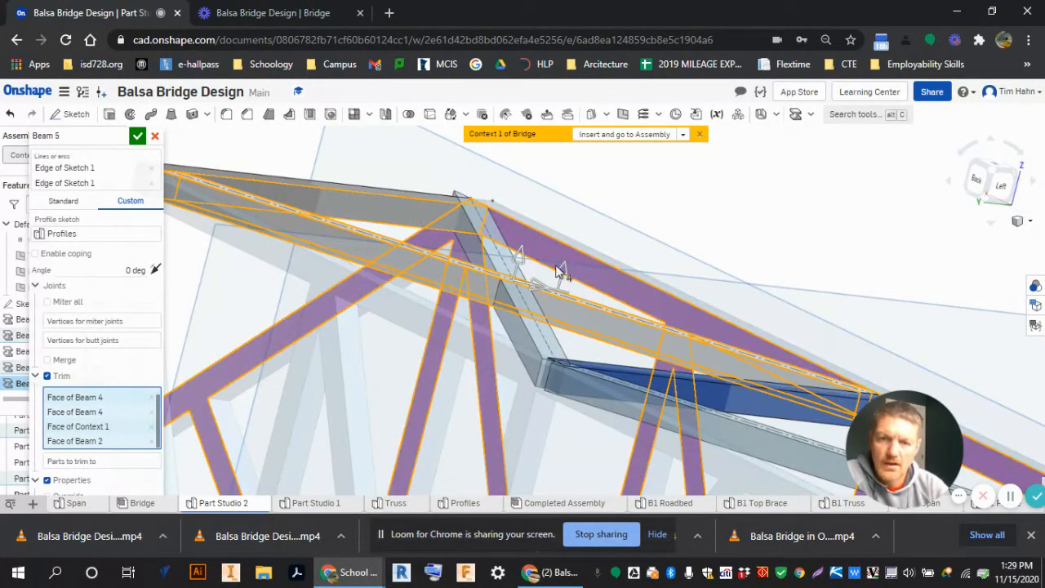
Add the opposite truss's face and both side faces of the middle cross beam as trim faces.
{"action": "right_click_drag", "start_coordinate": [458, 236], "coordinate": [504, 328]}
{"action": "scroll", "coordinate": [523, 327], "scroll_direction": "down", "scroll_amount": 8}
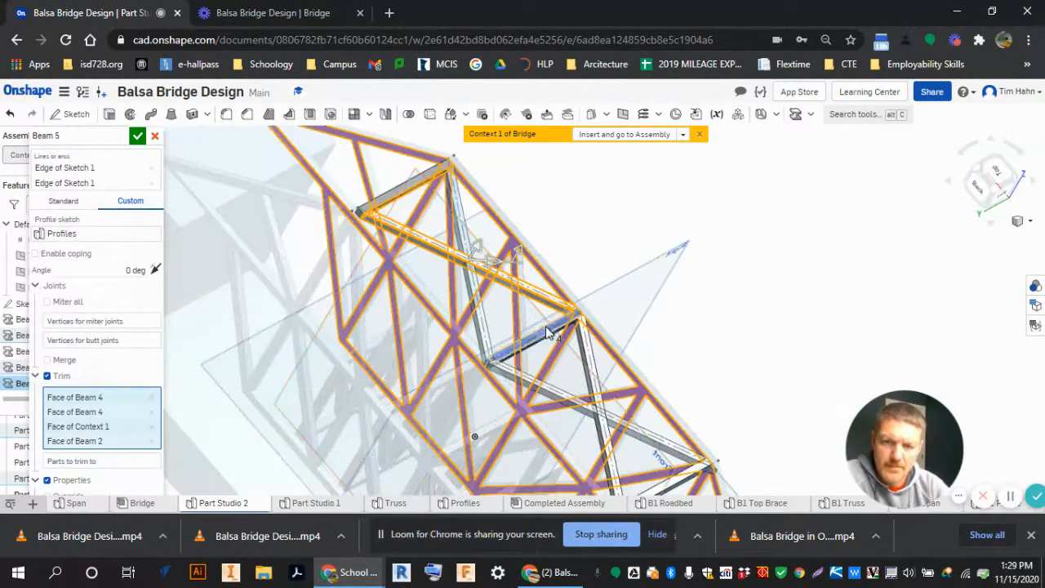
{"action": "scroll", "coordinate": [426, 281], "scroll_direction": "up", "scroll_amount": 3}
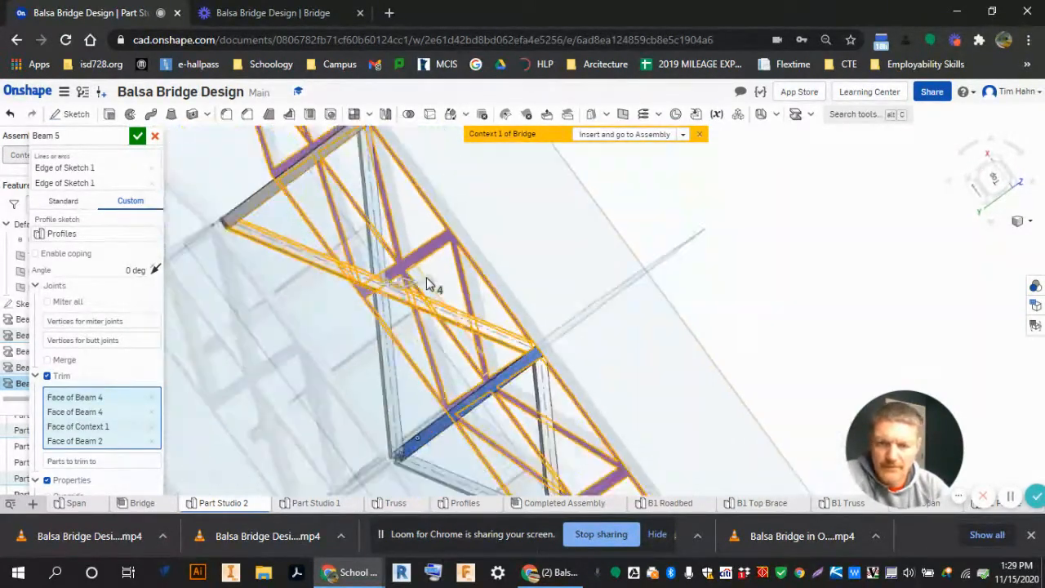
{"action": "scroll", "coordinate": [407, 424], "scroll_direction": "down", "scroll_amount": 4}
{"action": "scroll", "coordinate": [407, 421], "scroll_direction": "down", "scroll_amount": 5}
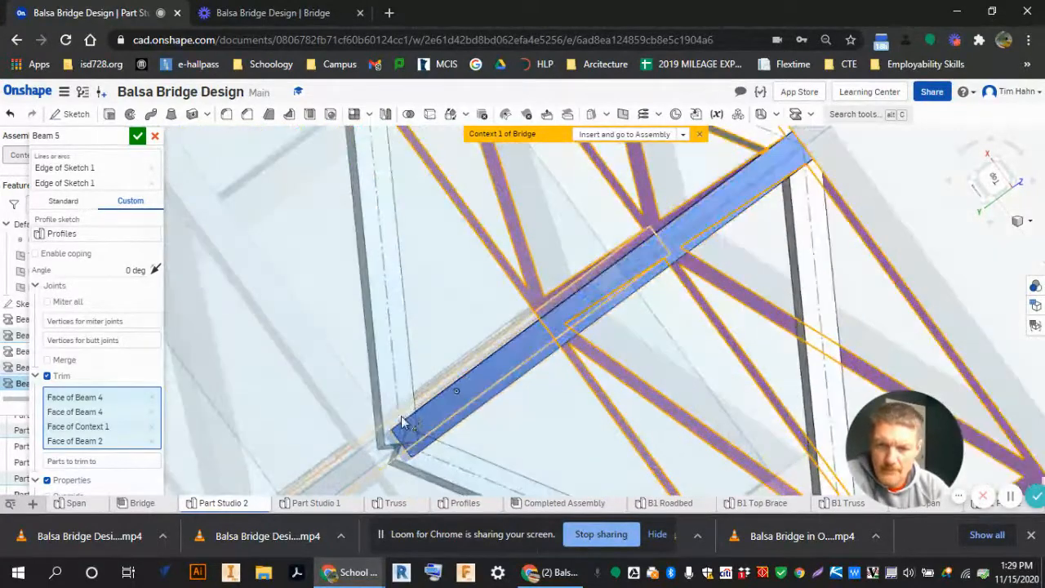
{"action": "scroll", "coordinate": [343, 412], "scroll_direction": "up", "scroll_amount": 3}
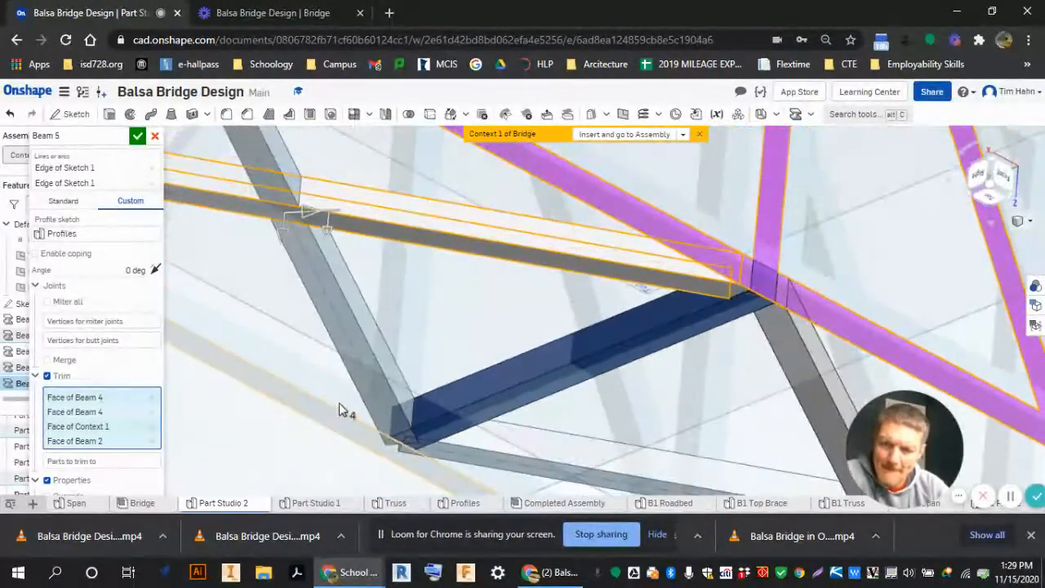
{"action": "left_click", "coordinate": [456, 432]}
{"action": "scroll", "coordinate": [445, 408], "scroll_direction": "up", "scroll_amount": 3}
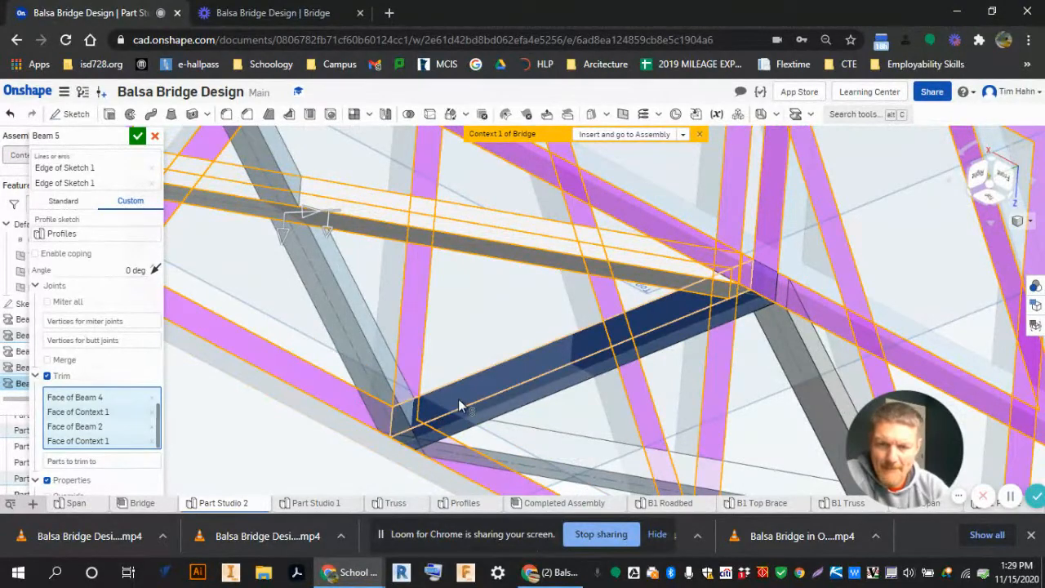
{"action": "left_click", "coordinate": [462, 399]}
{"action": "scroll", "coordinate": [493, 408], "scroll_direction": "down", "scroll_amount": 5}
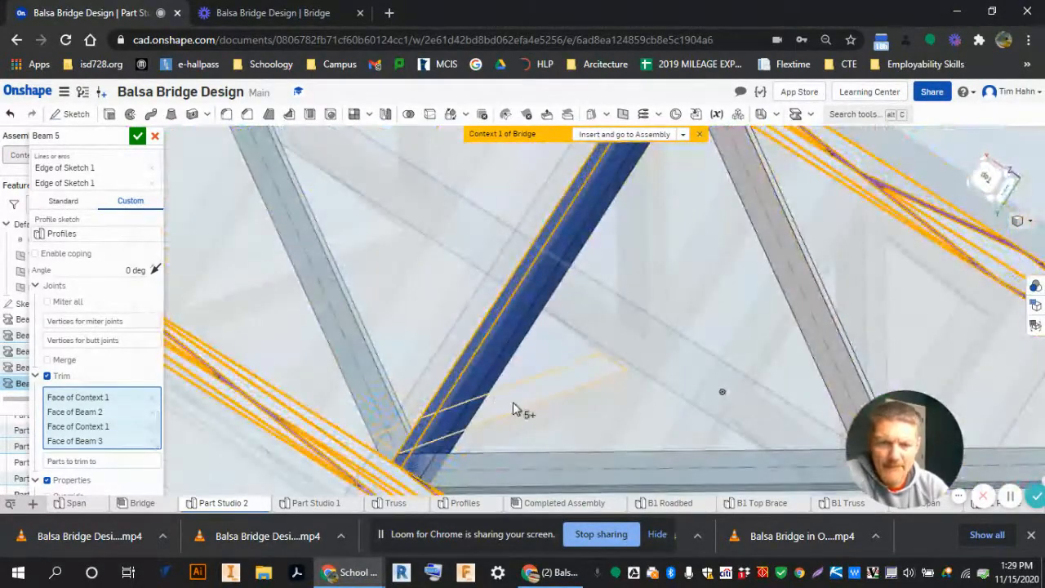
{"action": "scroll", "coordinate": [502, 399], "scroll_direction": "up", "scroll_amount": 2}
{"action": "left_click", "coordinate": [469, 369]}
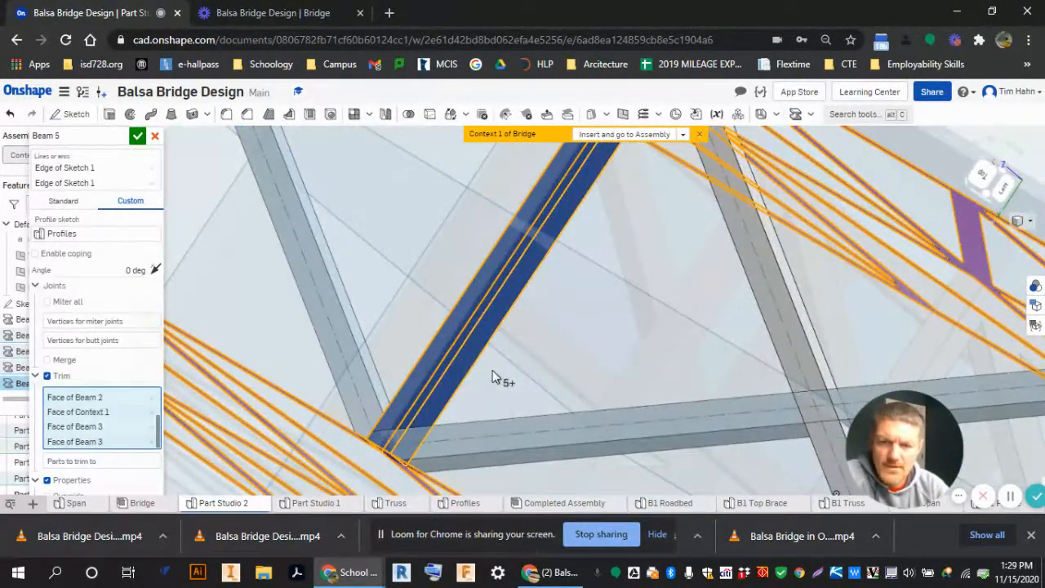
Add the inner face of the far end cross beam as a trim face and accept the Beam feature.
{"action": "scroll", "coordinate": [492, 370], "scroll_direction": "up", "scroll_amount": 4}
{"action": "right_click_drag", "start_coordinate": [642, 443], "coordinate": [693, 413]}
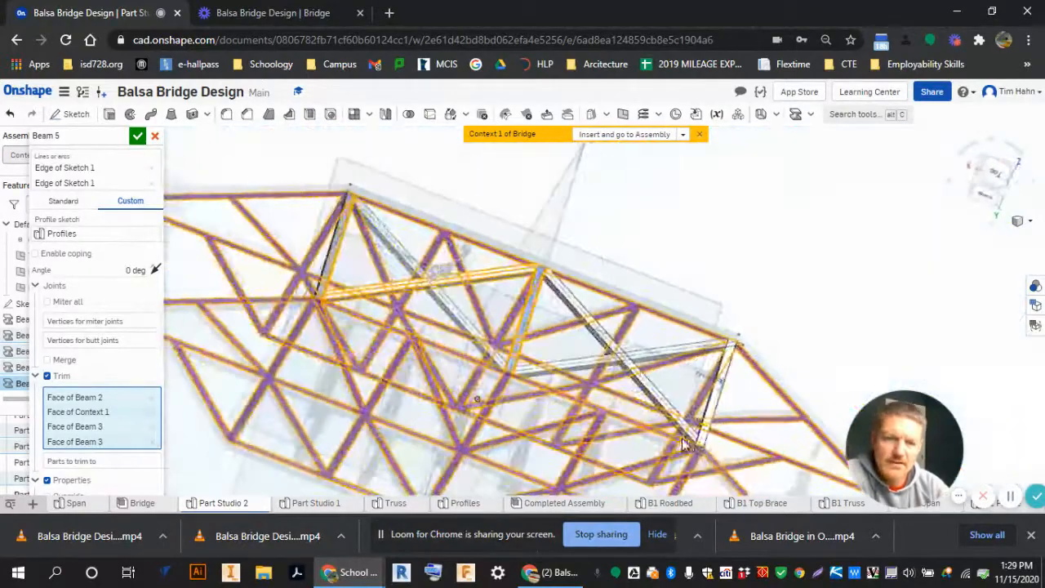
{"action": "scroll", "coordinate": [742, 364], "scroll_direction": "down", "scroll_amount": 5}
{"action": "scroll", "coordinate": [729, 341], "scroll_direction": "down", "scroll_amount": 3}
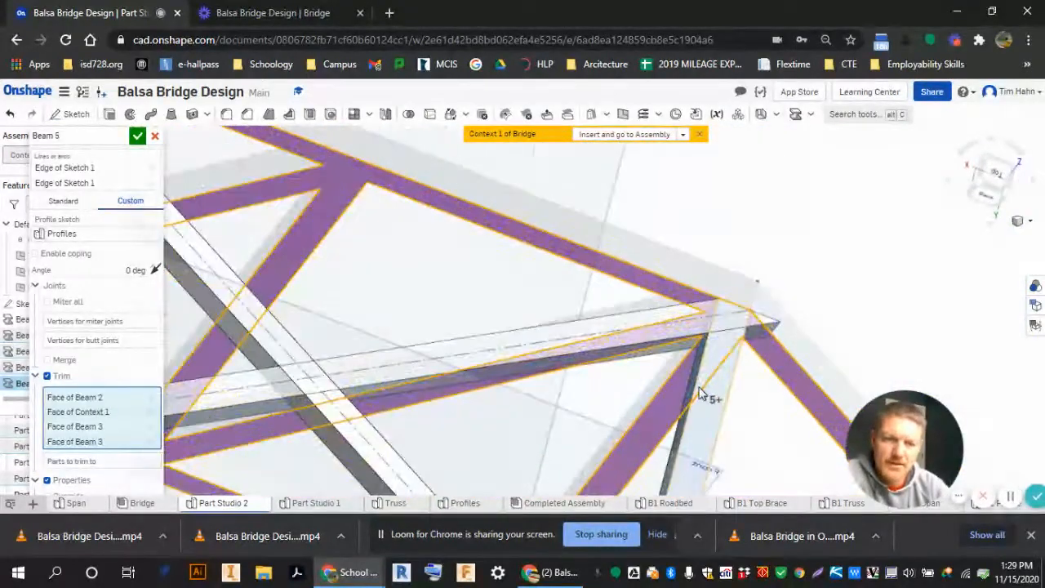
{"action": "left_click", "coordinate": [682, 395]}
{"action": "scroll", "coordinate": [424, 334], "scroll_direction": "up", "scroll_amount": 4}
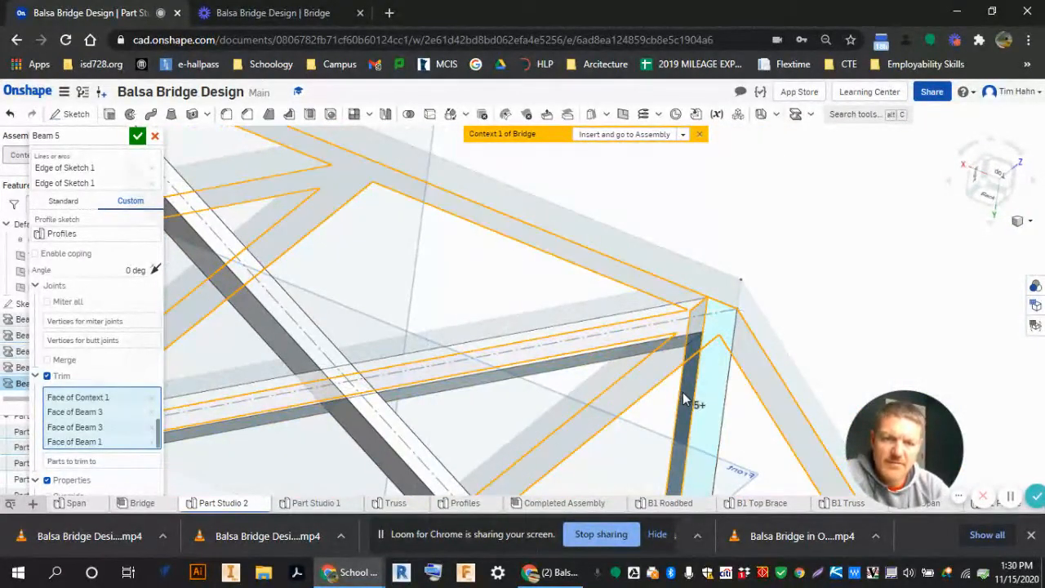
{"action": "left_click", "coordinate": [137, 139]}
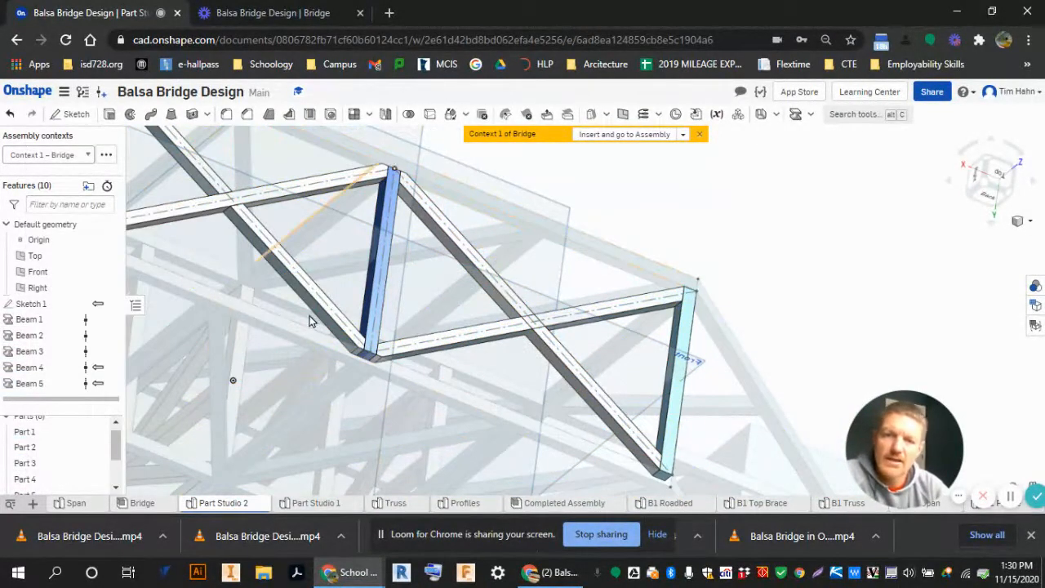
Edit Beam 5 to also trim against both side faces of the second bay's crossing diagonal, accept it, and review the bracing.
{"action": "double_click", "coordinate": [47, 383]}
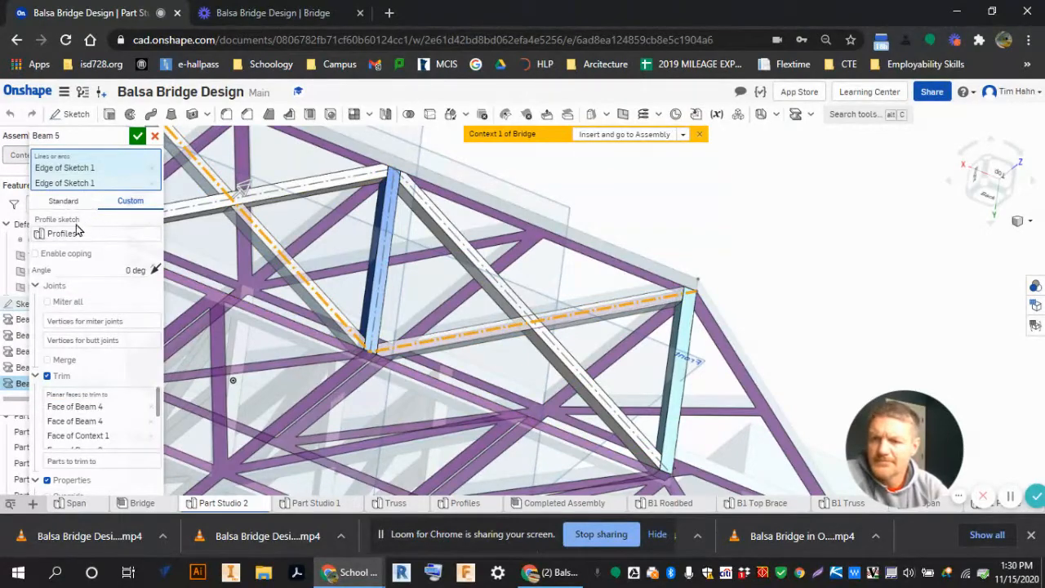
{"action": "left_click", "coordinate": [73, 428]}
{"action": "scroll", "coordinate": [563, 351], "scroll_direction": "up", "scroll_amount": 5}
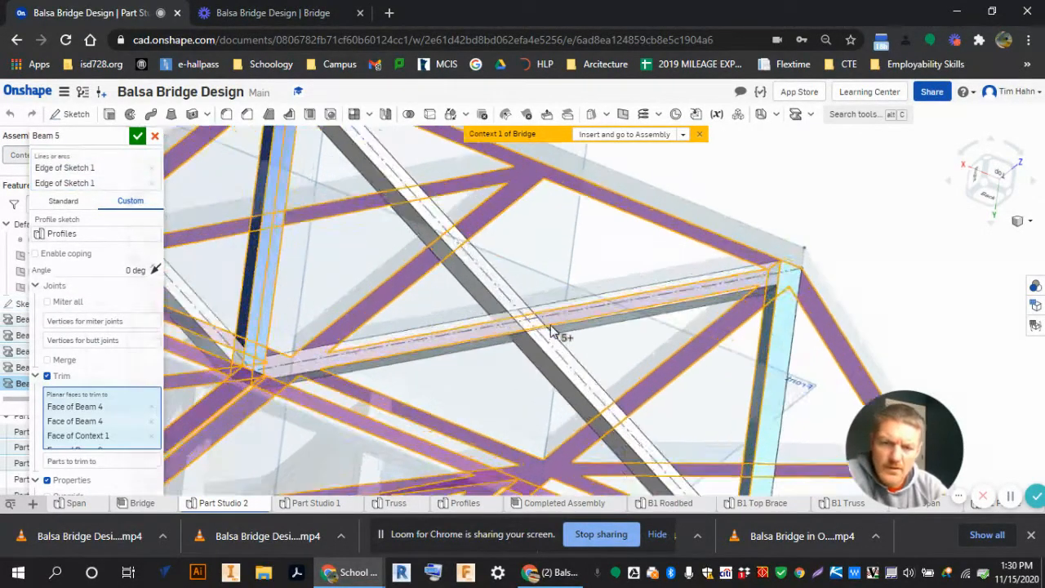
{"action": "left_click", "coordinate": [511, 372]}
{"action": "right_click_drag", "start_coordinate": [633, 408], "coordinate": [490, 393]}
{"action": "left_click", "coordinate": [406, 400]}
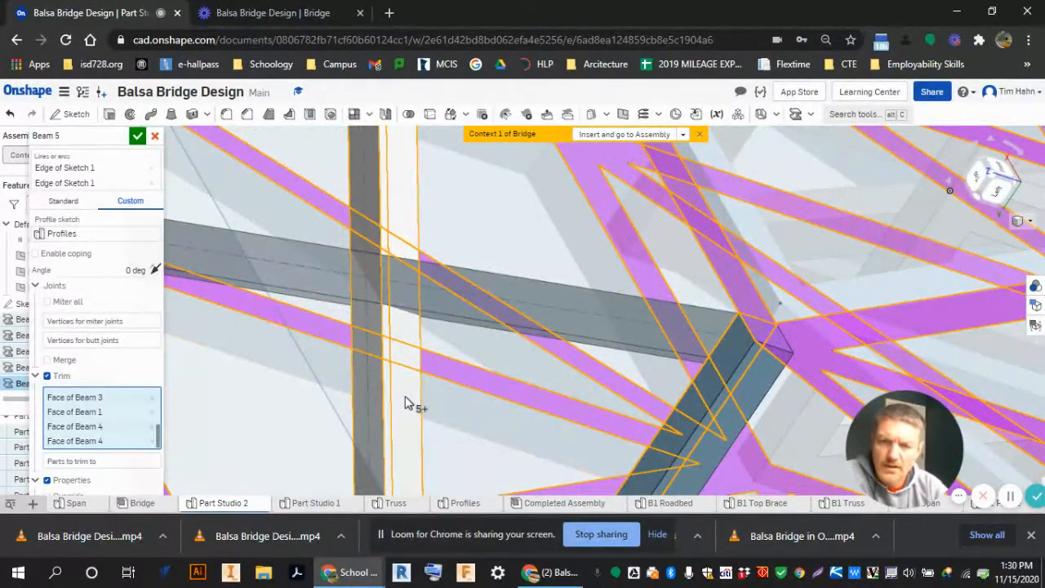
{"action": "scroll", "coordinate": [404, 401], "scroll_direction": "down", "scroll_amount": 6}
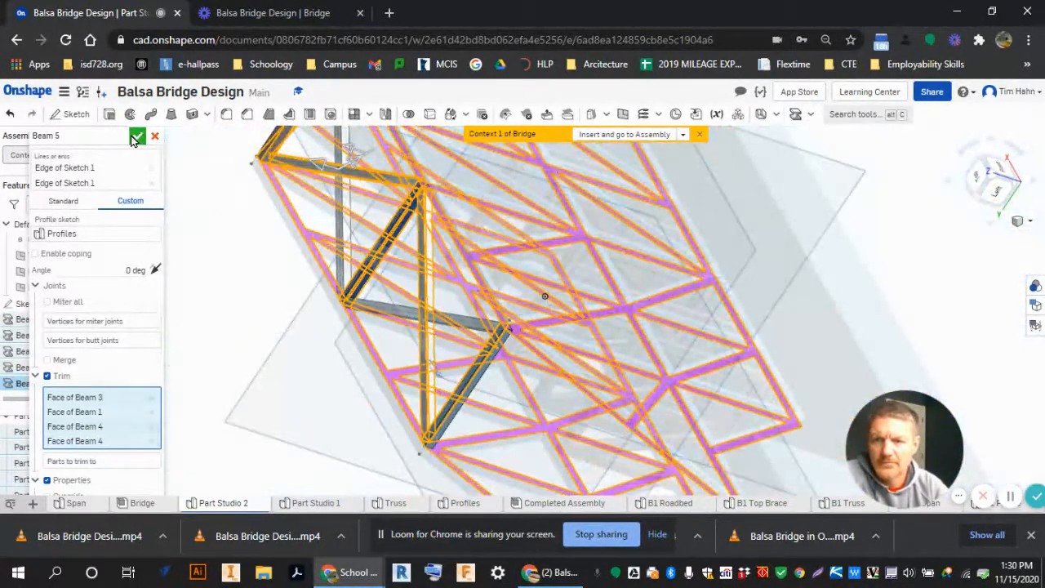
{"action": "left_click", "coordinate": [137, 137]}
{"action": "right_click_drag", "start_coordinate": [408, 420], "coordinate": [466, 412]}
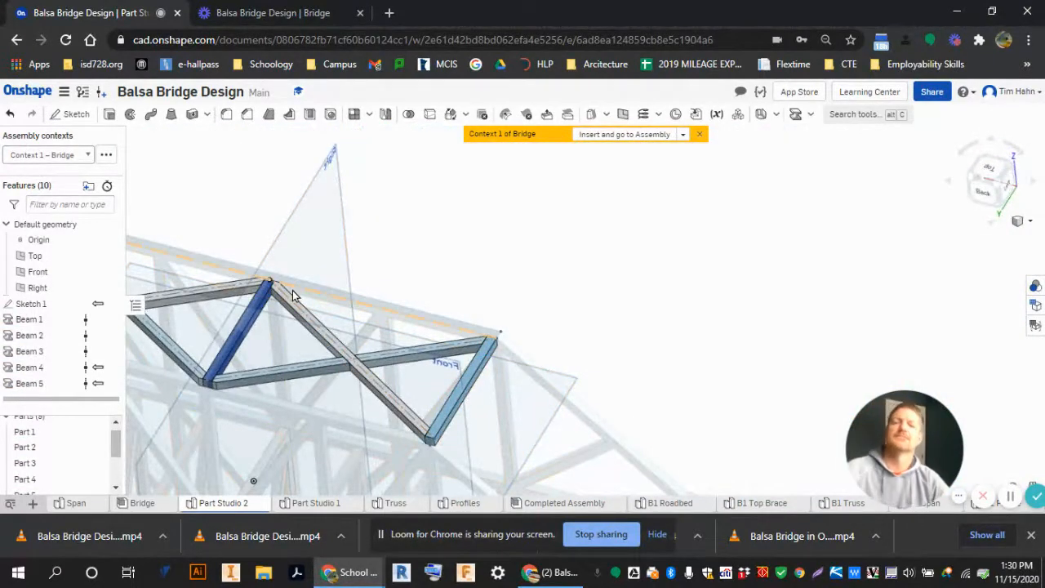
{"action": "scroll", "coordinate": [300, 265], "scroll_direction": "down", "scroll_amount": 5}
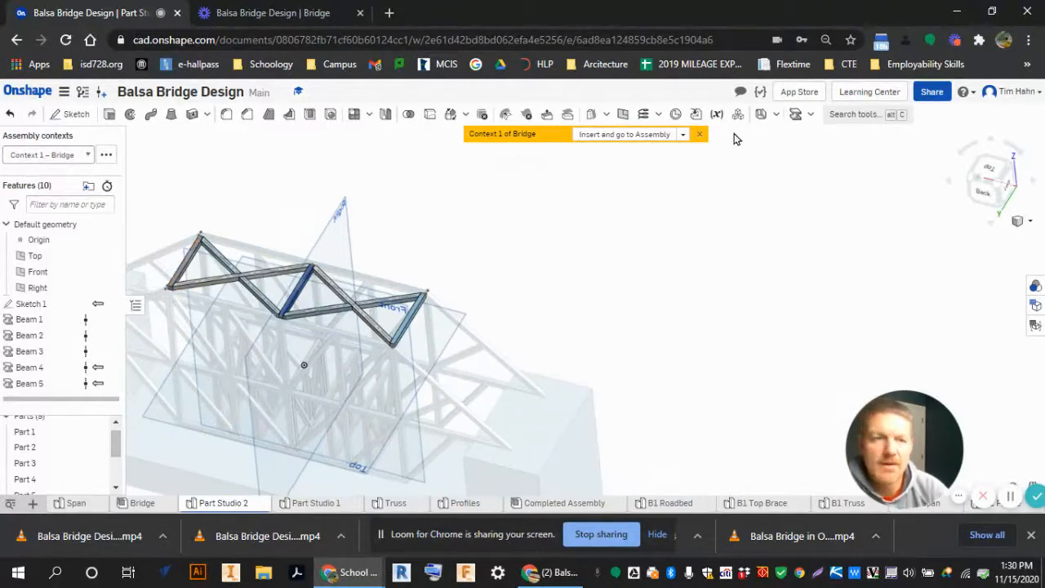
{"action": "right_click_drag", "start_coordinate": [201, 437], "coordinate": [400, 326]}
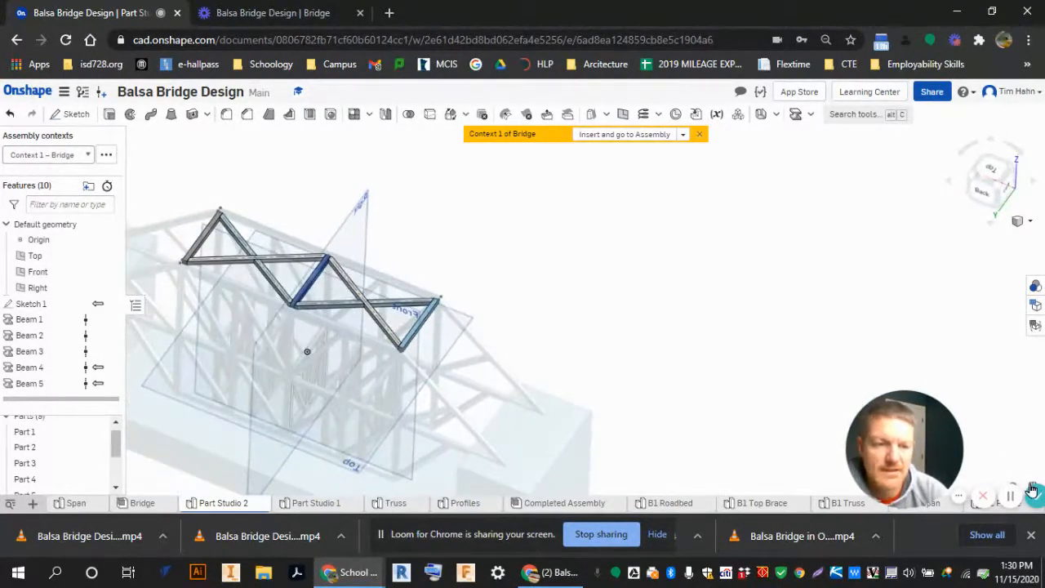